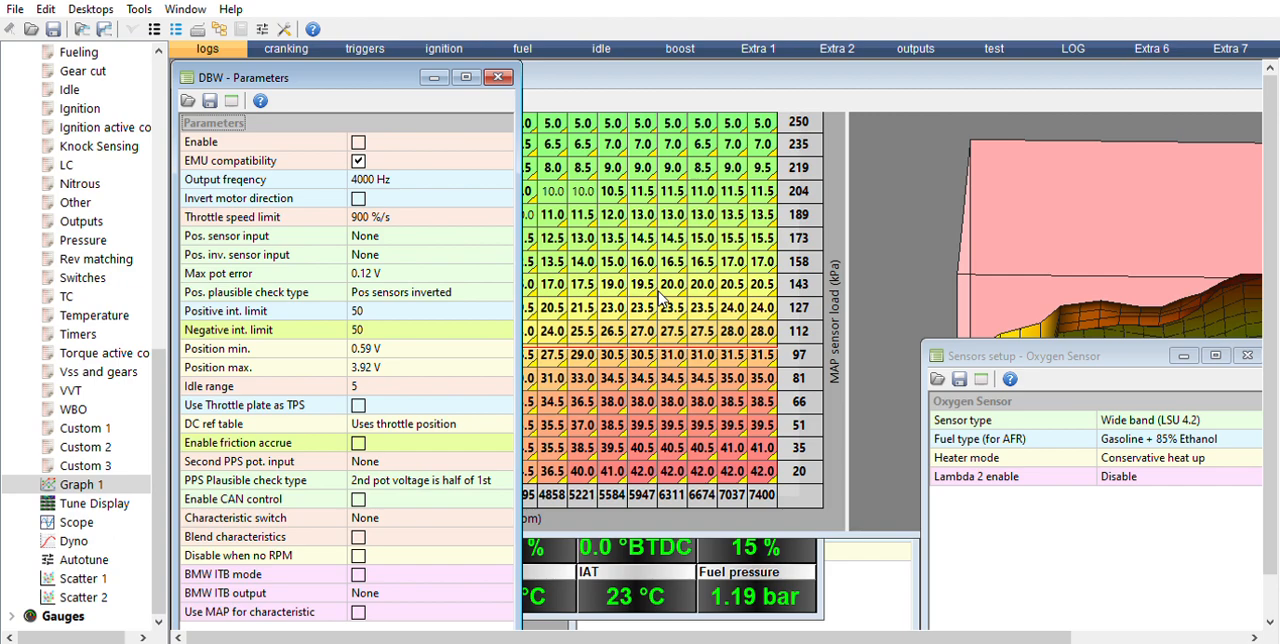
Step: Bring Ignition table #1 to the front, collapse the Log category and look over the top-level parameter categories
click(565, 257)
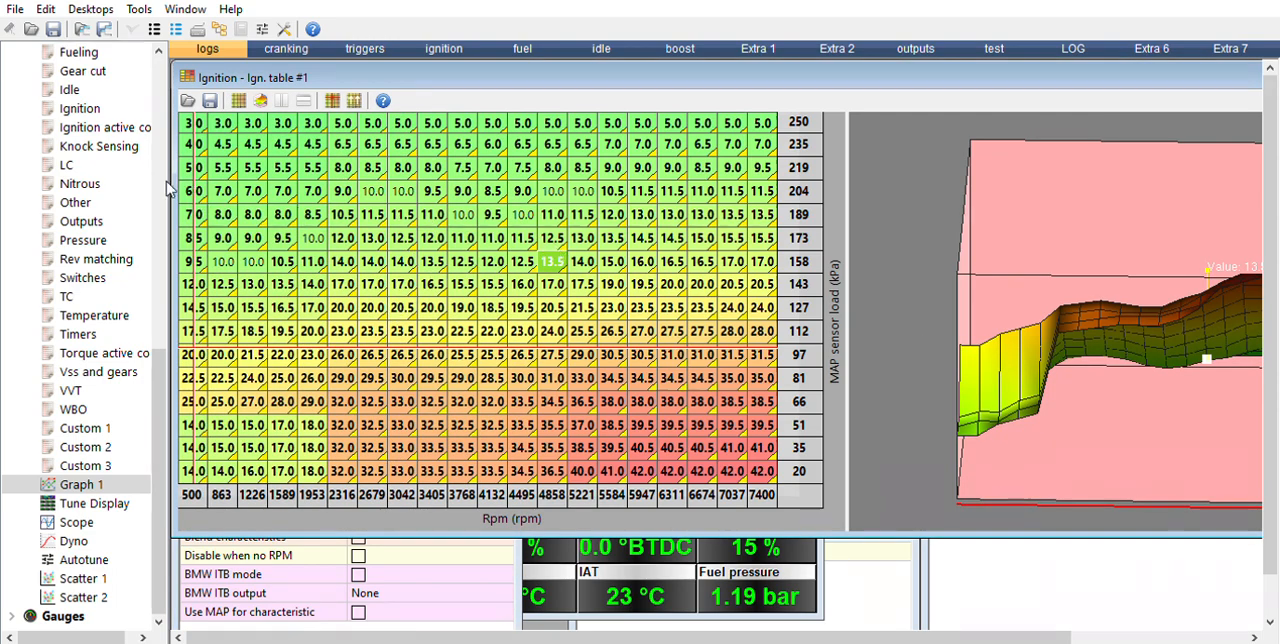
click(98, 158)
key(Up)
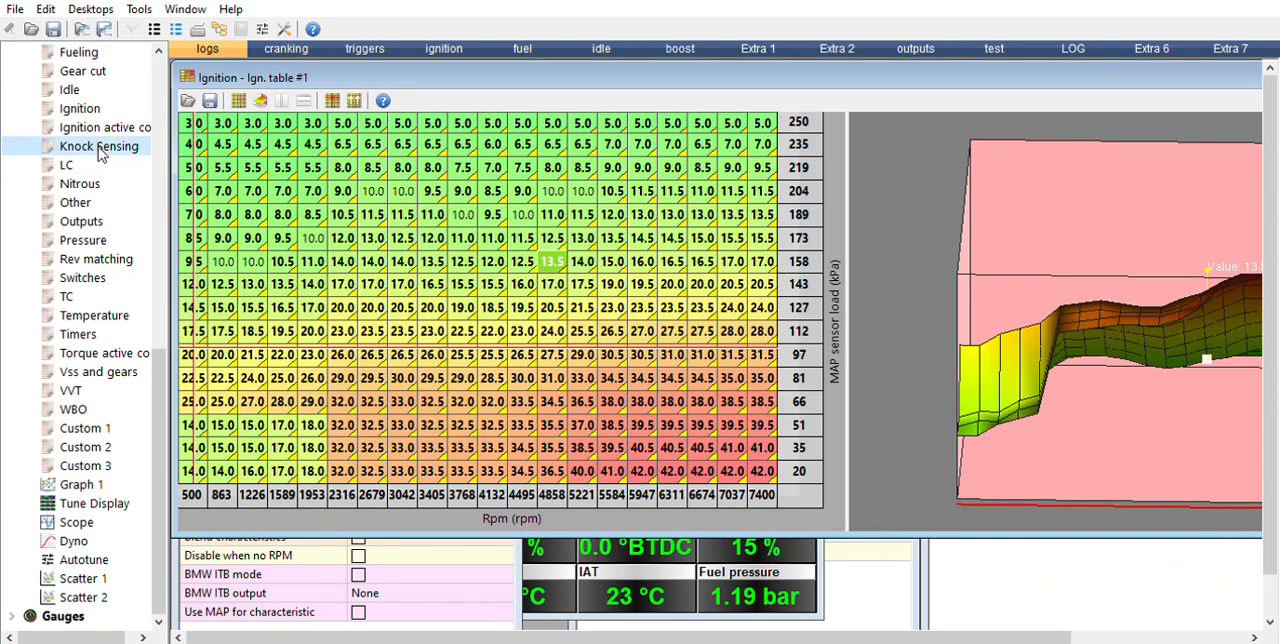
key(Left)
key(Left)
key(Up)
key(Up)
key(Up)
key(Up)
key(Up)
key(Up)
key(Up)
key(Up)
key(Up)
key(Up)
key(Up)
key(Up)
key(Up)
key(Up)
key(Up)
key(Up)
key(Up)
key(Up)
key(Up)
key(Up)
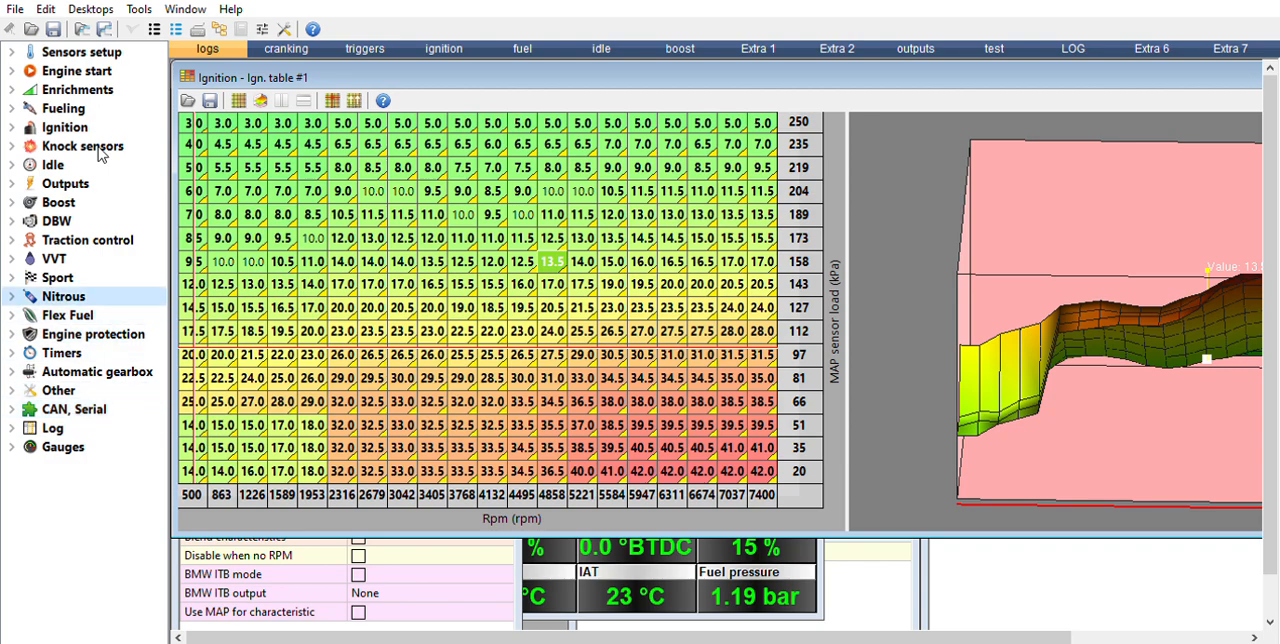
key(Down)
key(Up)
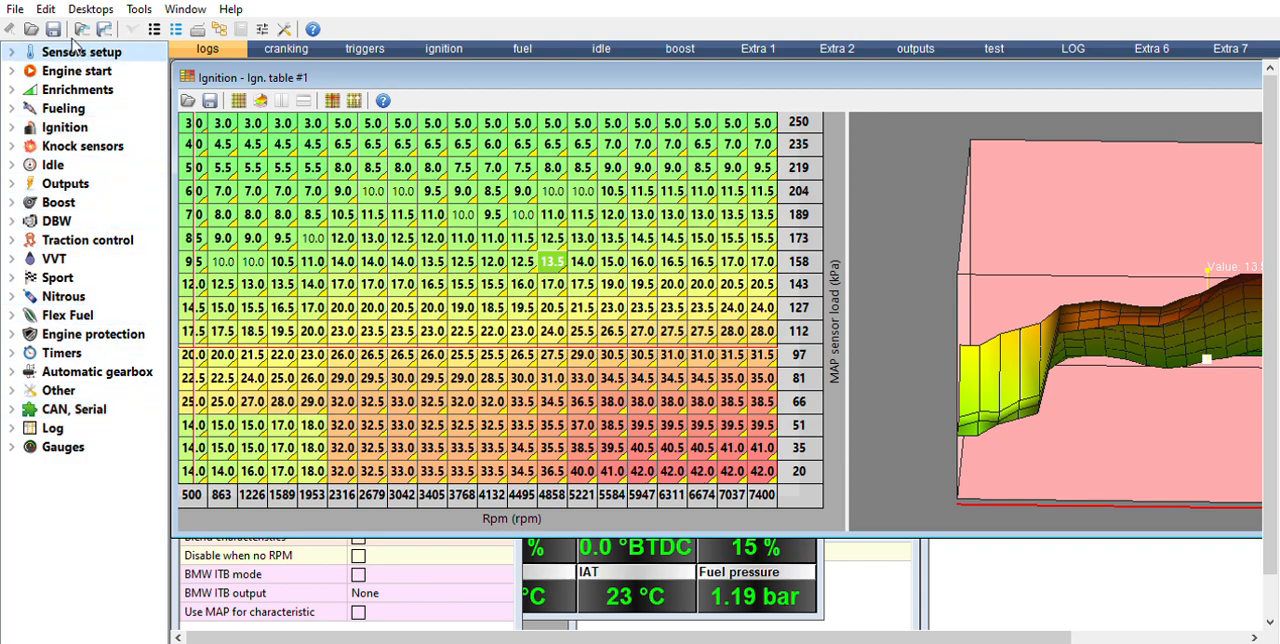
key(Down)
key(Down)
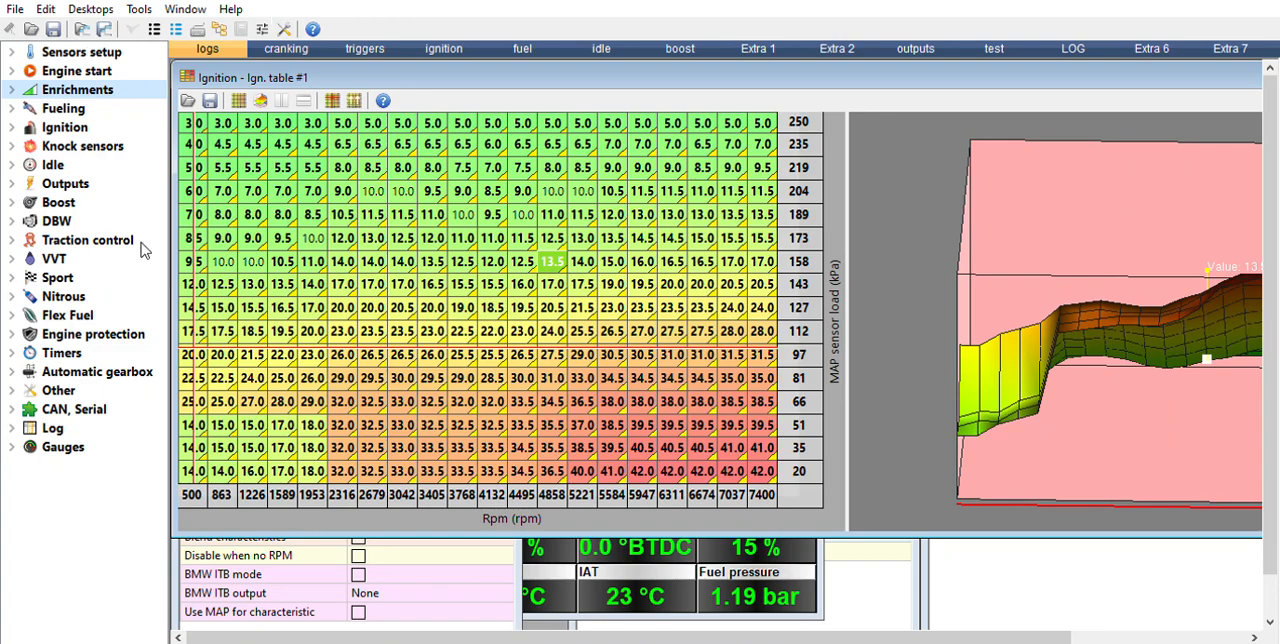
Step: Expand the Log category and open Graph 1
click(13, 416)
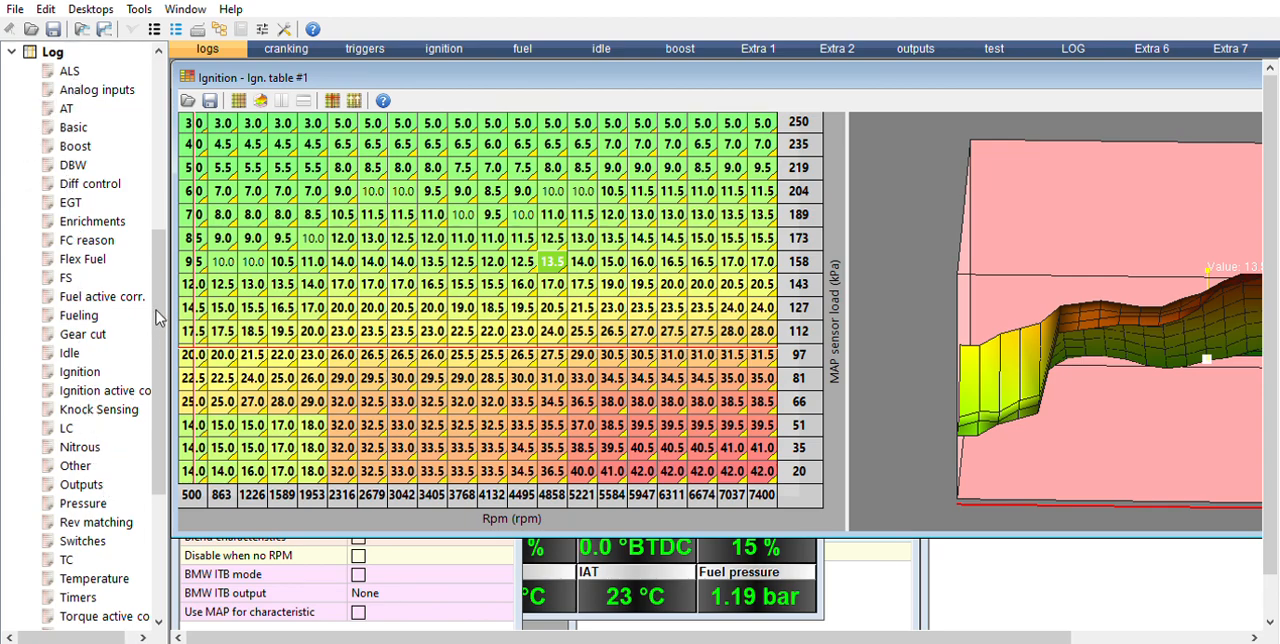
scroll(163, 305, down, 5)
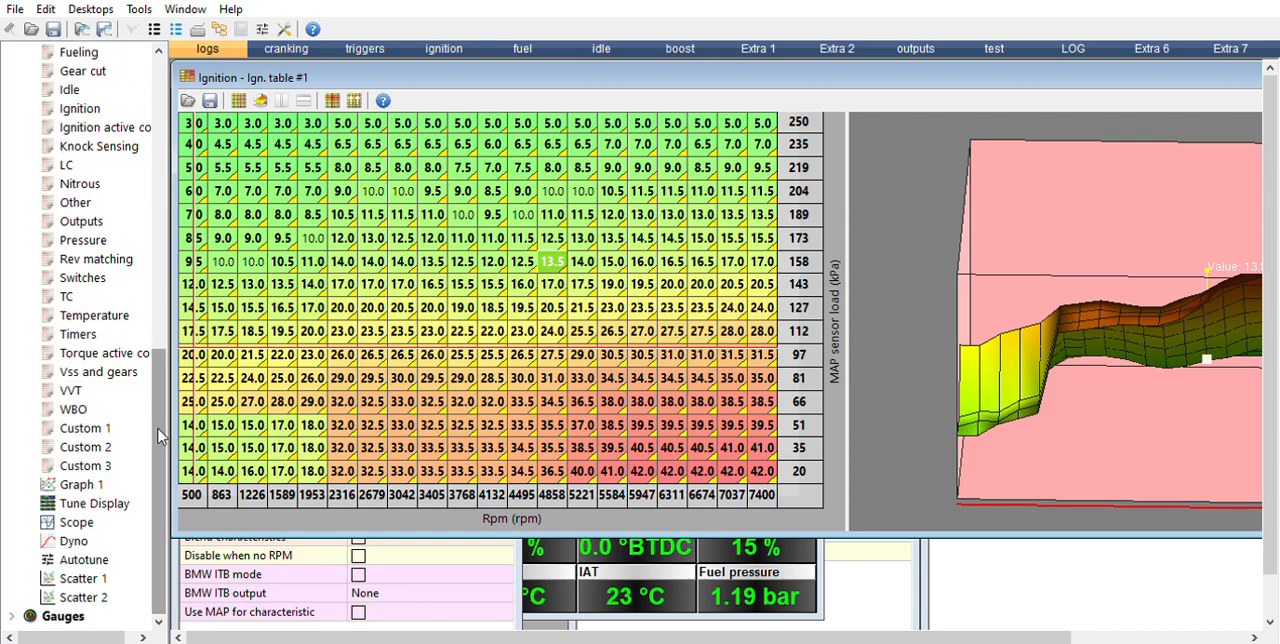
double_click(88, 484)
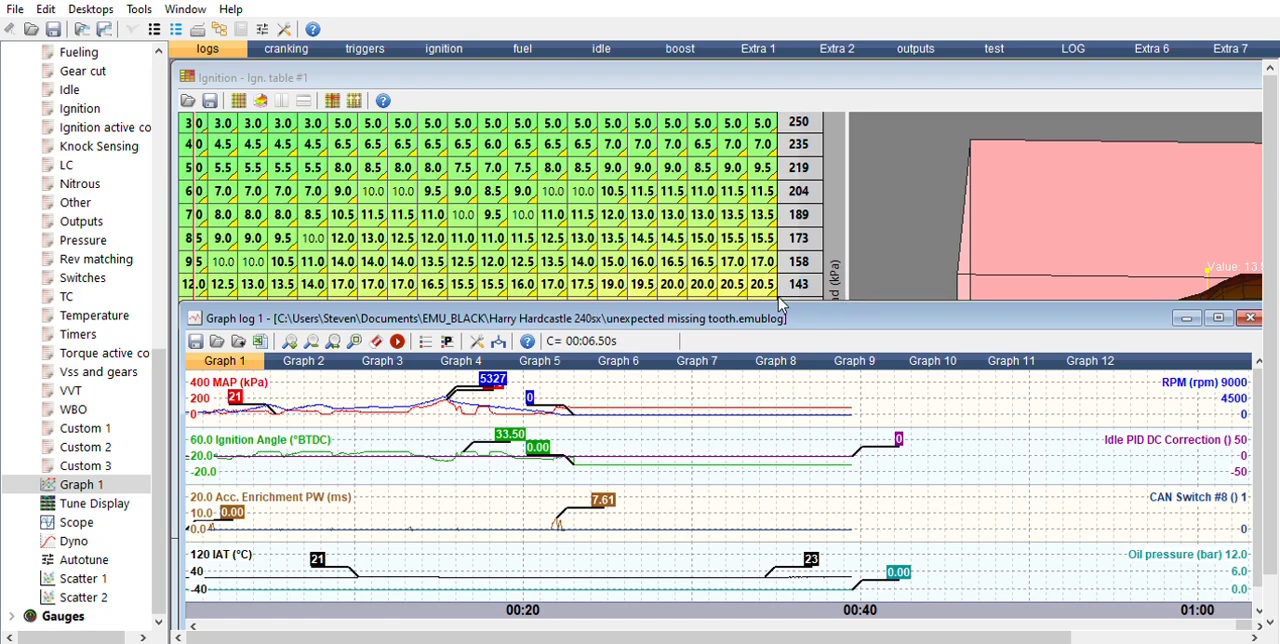
Step: Move the graph log window up over the ignition table and make it taller so all four plots are easier to read
drag(784, 314, 797, 142)
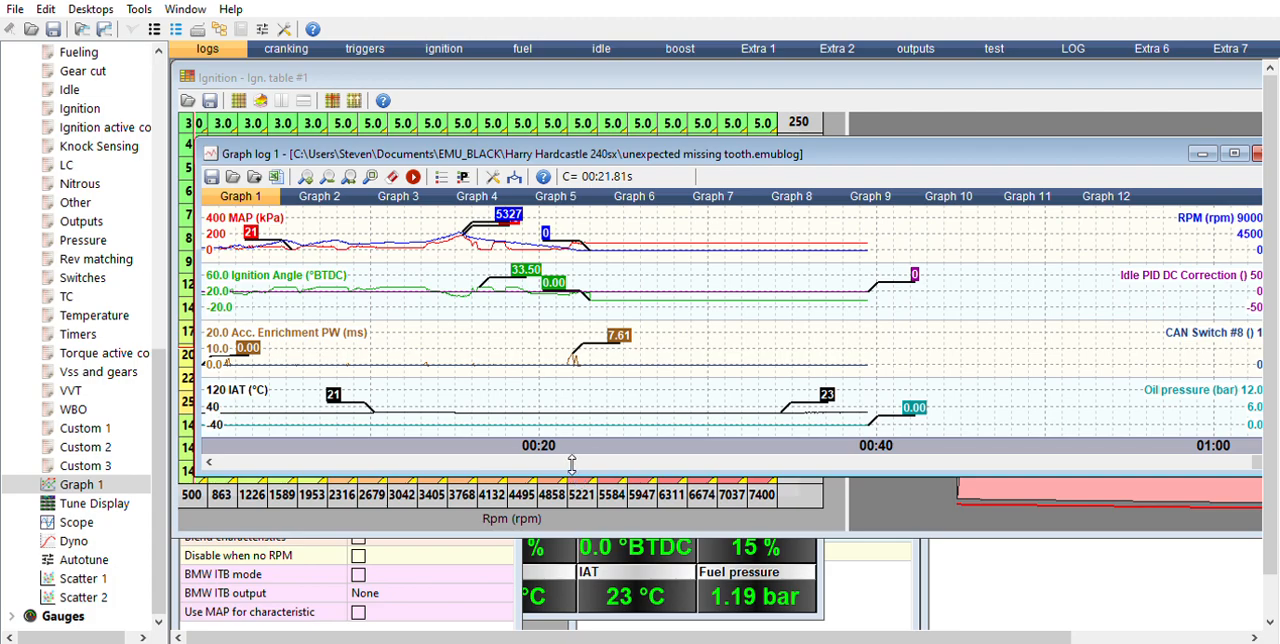
drag(572, 470, 562, 610)
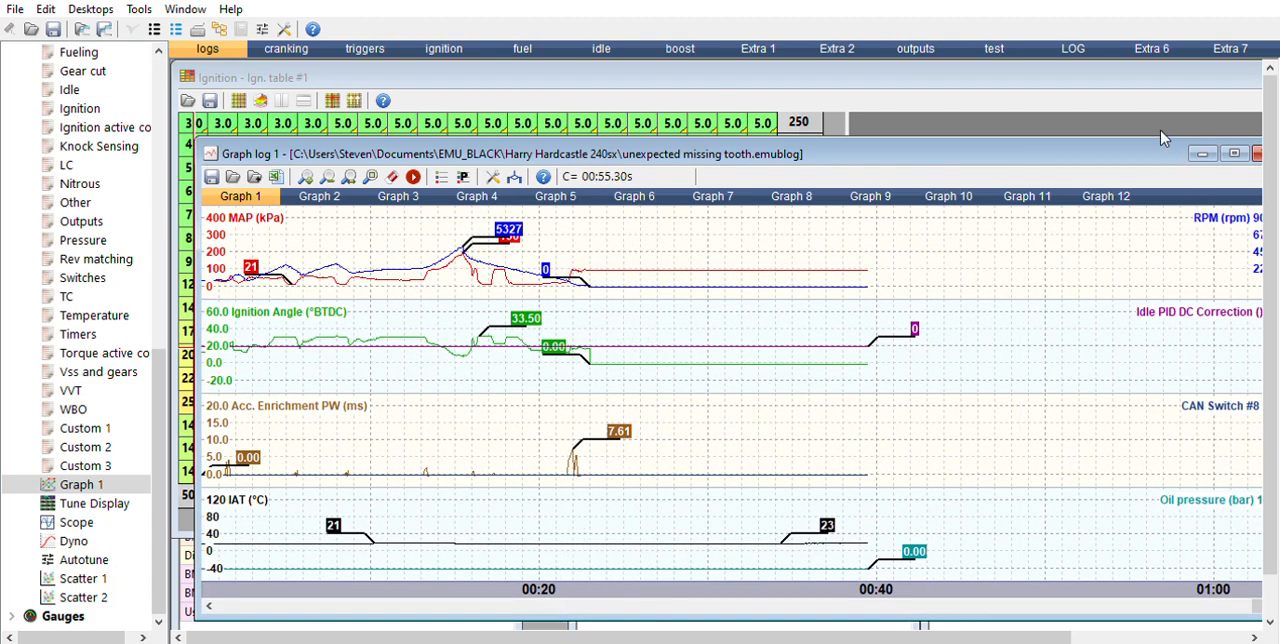
drag(1162, 138, 1145, 137)
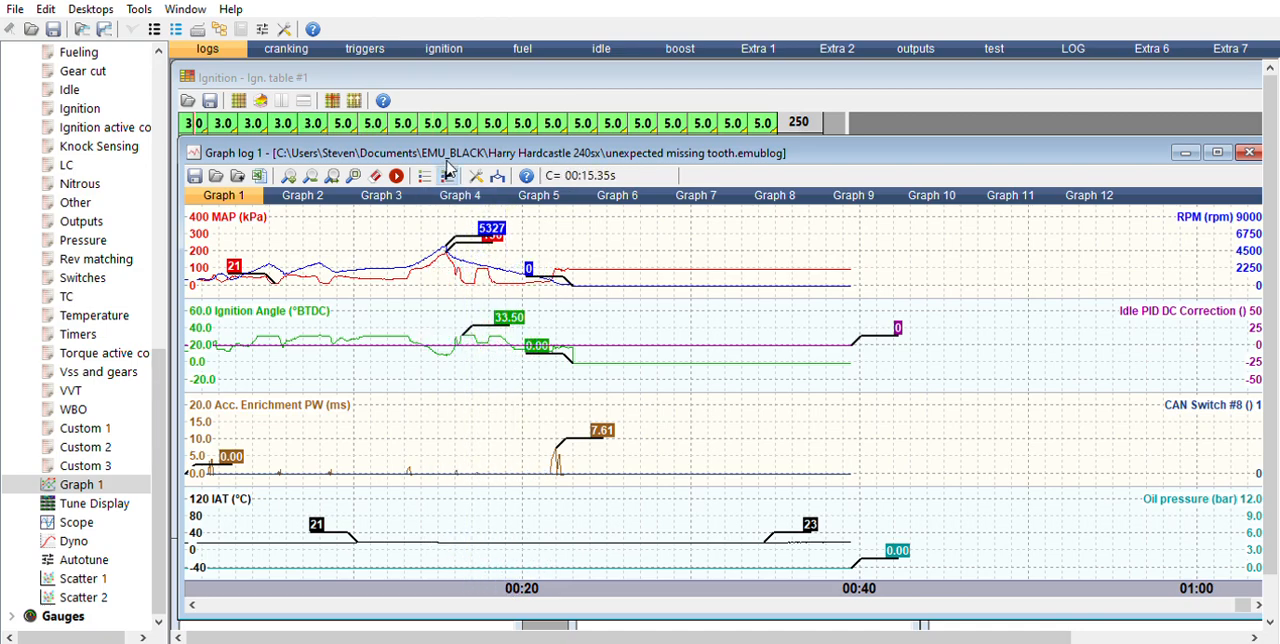
Step: Switch the graph to the parameter preset with Lambda, Injectors PW, VE and TPS, and enlarge the graph log window
click(450, 172)
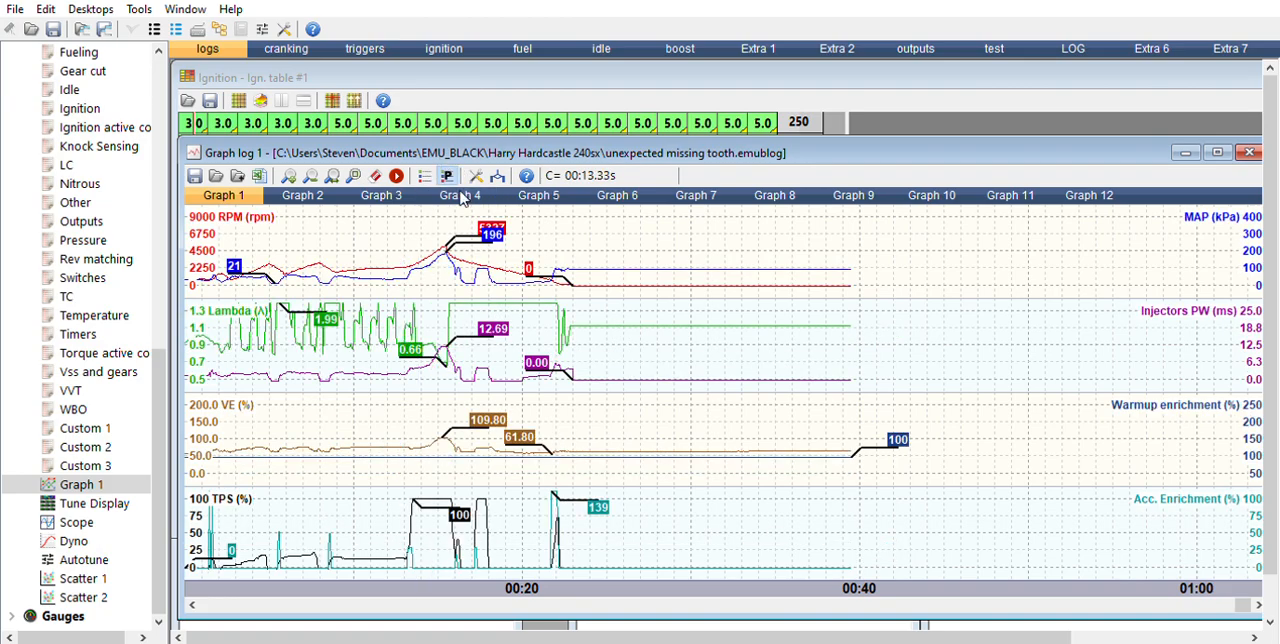
click(462, 198)
click(446, 176)
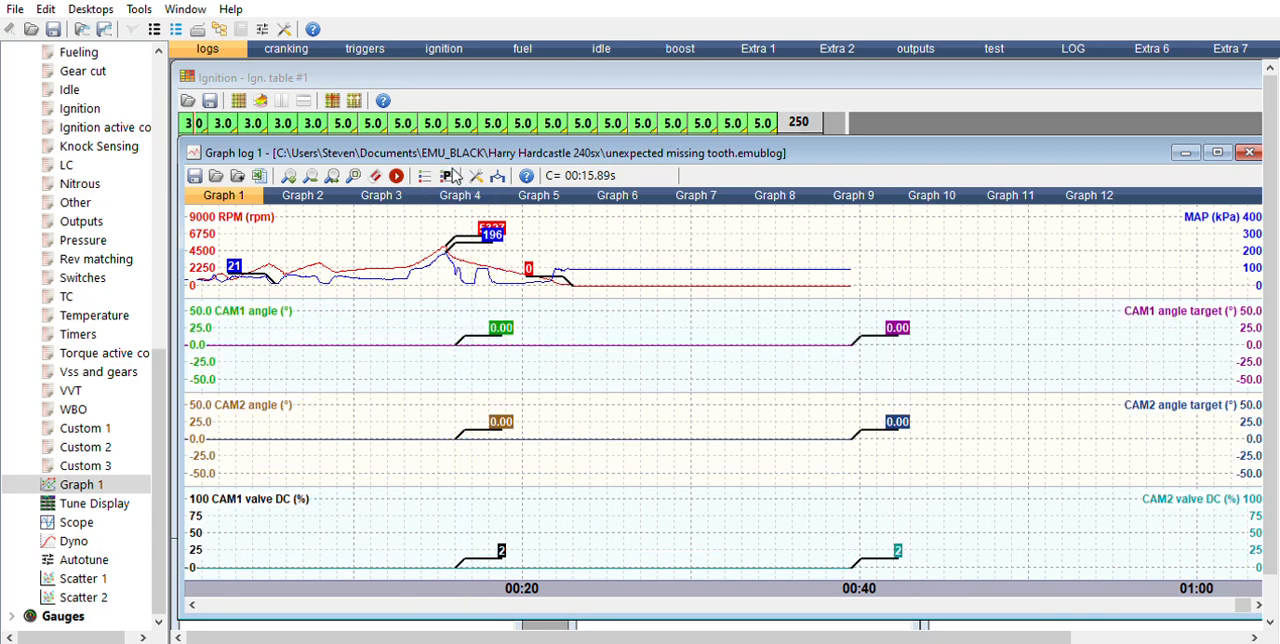
click(466, 174)
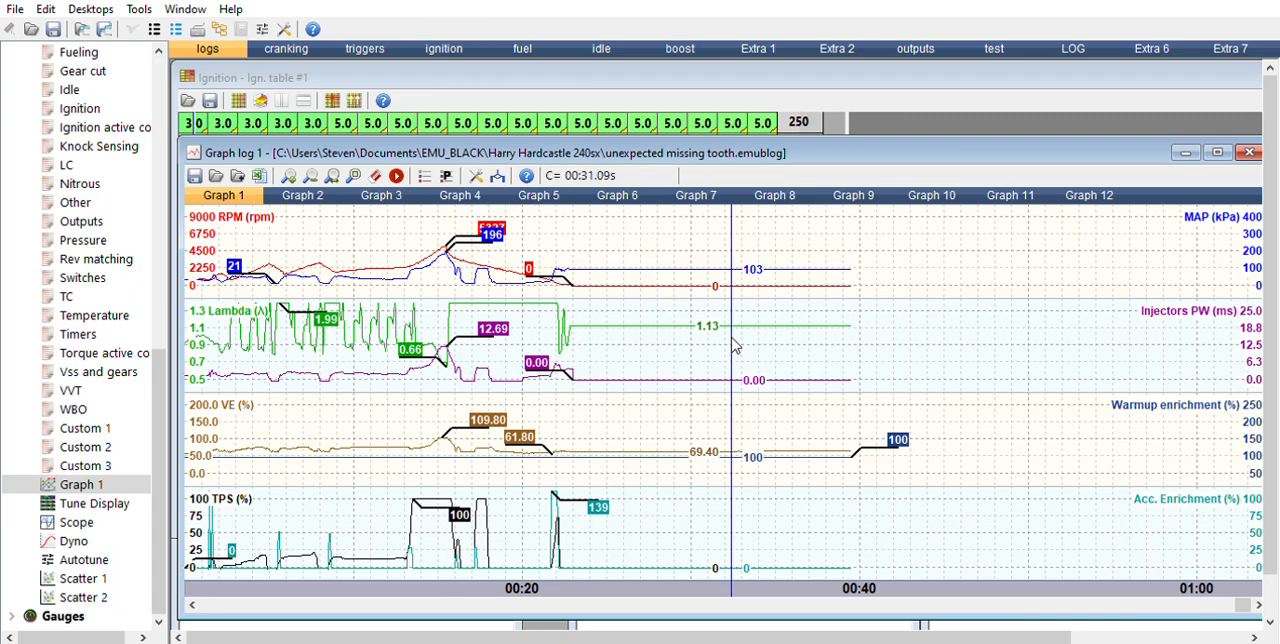
click(1217, 152)
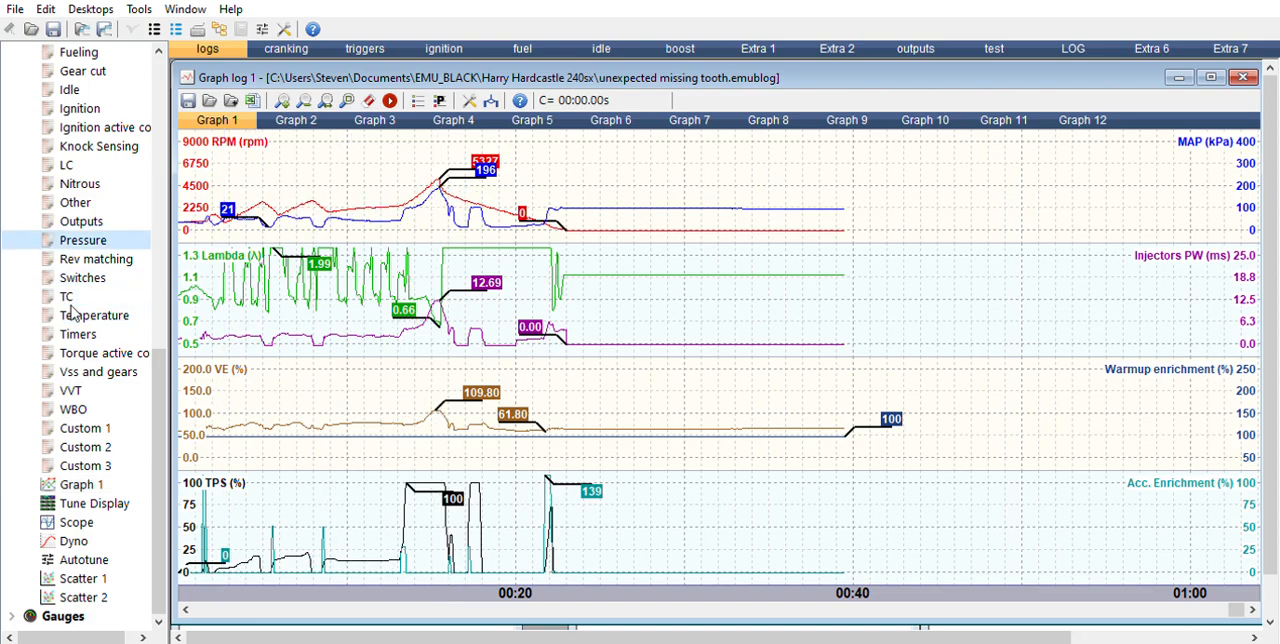
Step: Open the Basic parameter window from the Log category
scroll(72, 313, up, 2)
key(Up)
key(Up)
key(Up)
key(Up)
key(Up)
key(Up)
key(Up)
key(Up)
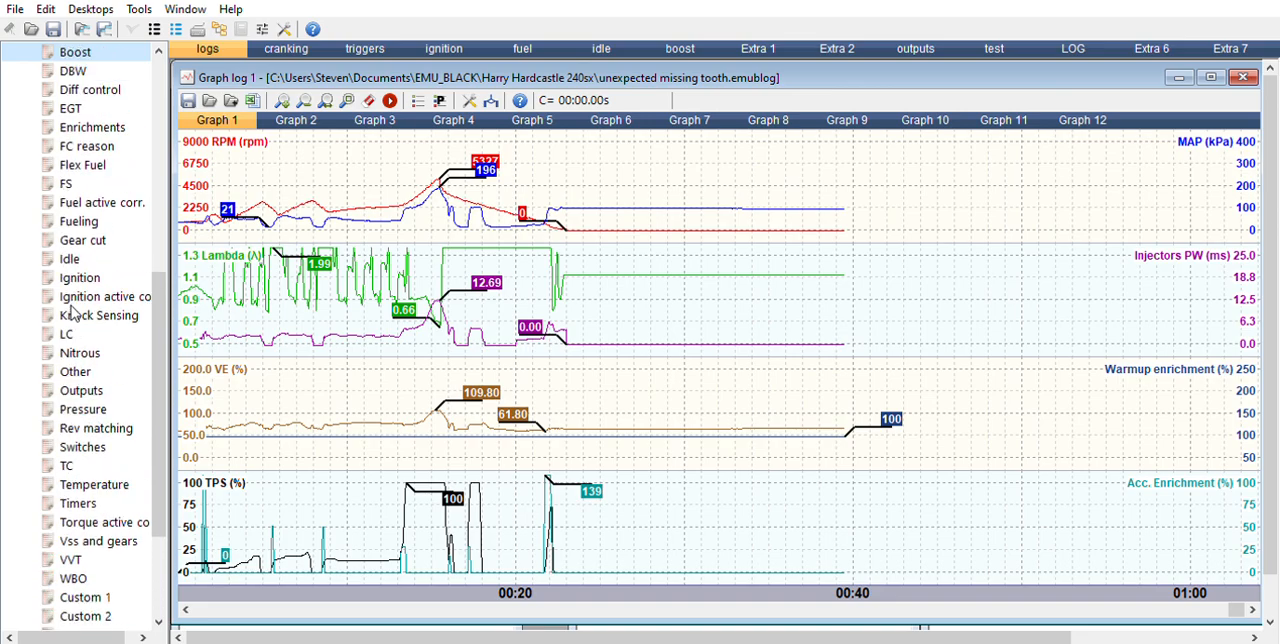
key(Down)
key(Down)
key(Down)
key(Down)
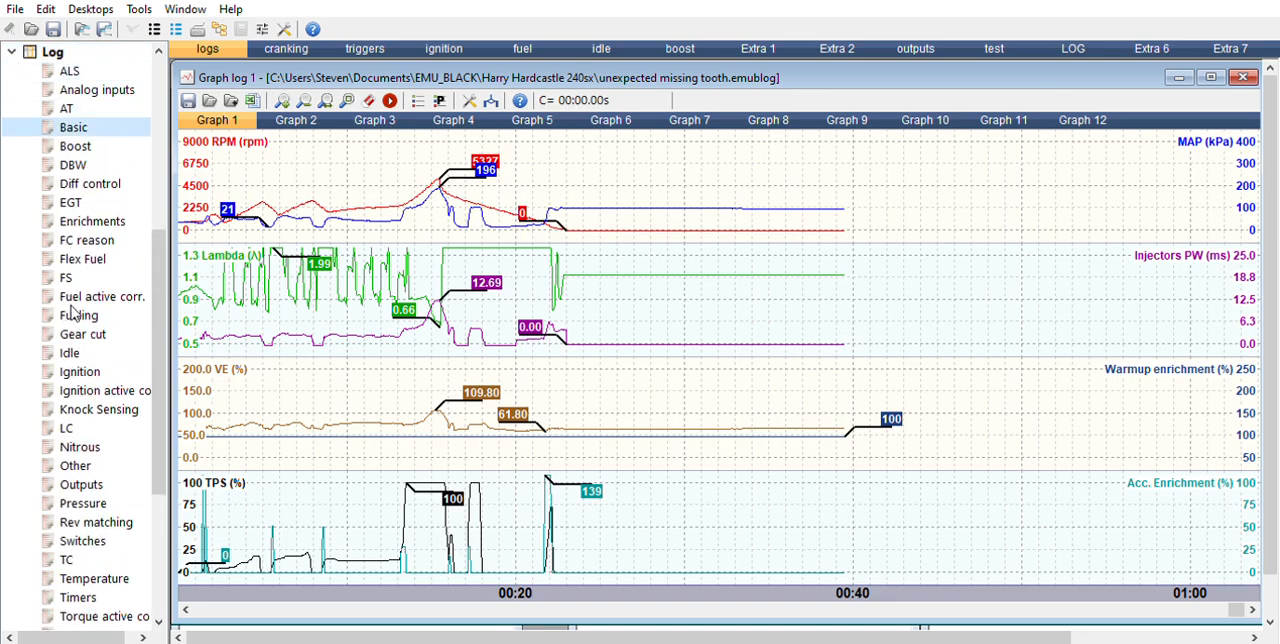
key(Return)
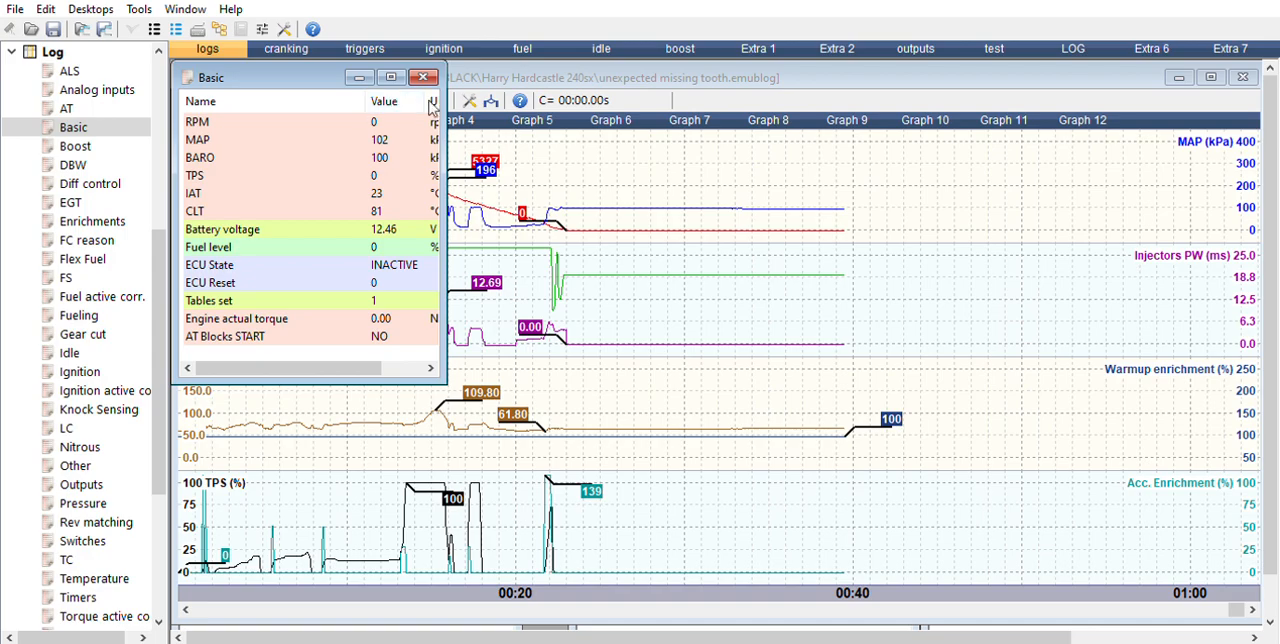
Step: Widen the Basic window to show its units, move it clear of the logged peaks to review it, and close it
drag(447, 115, 616, 124)
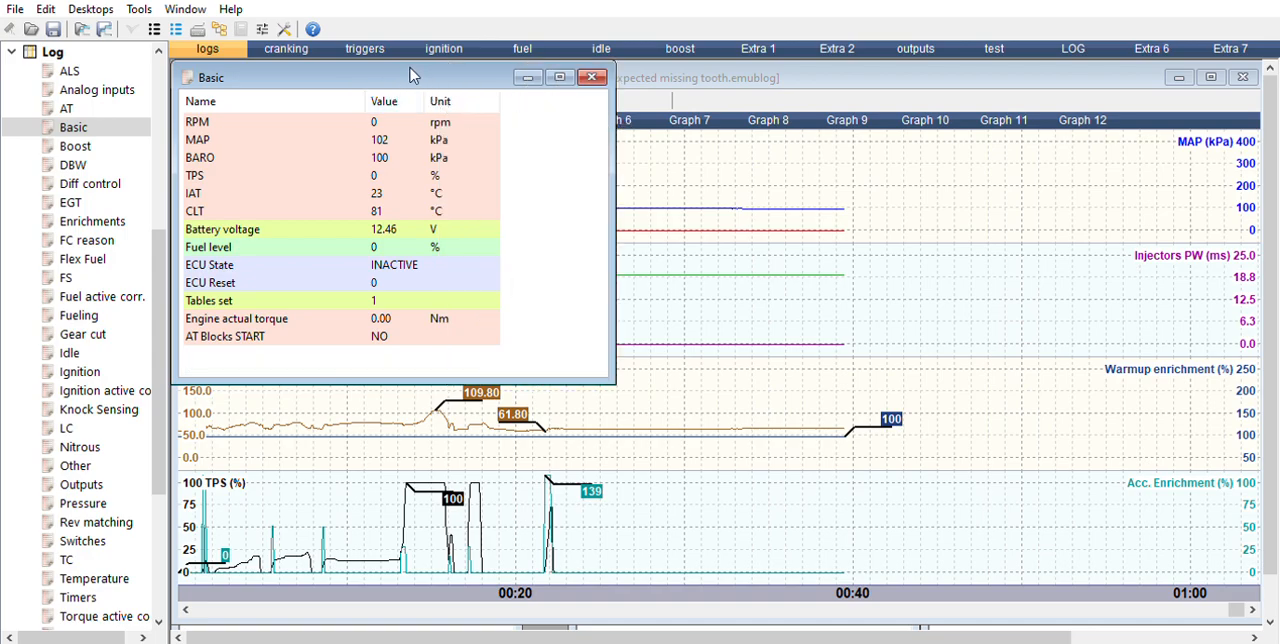
drag(430, 78, 880, 170)
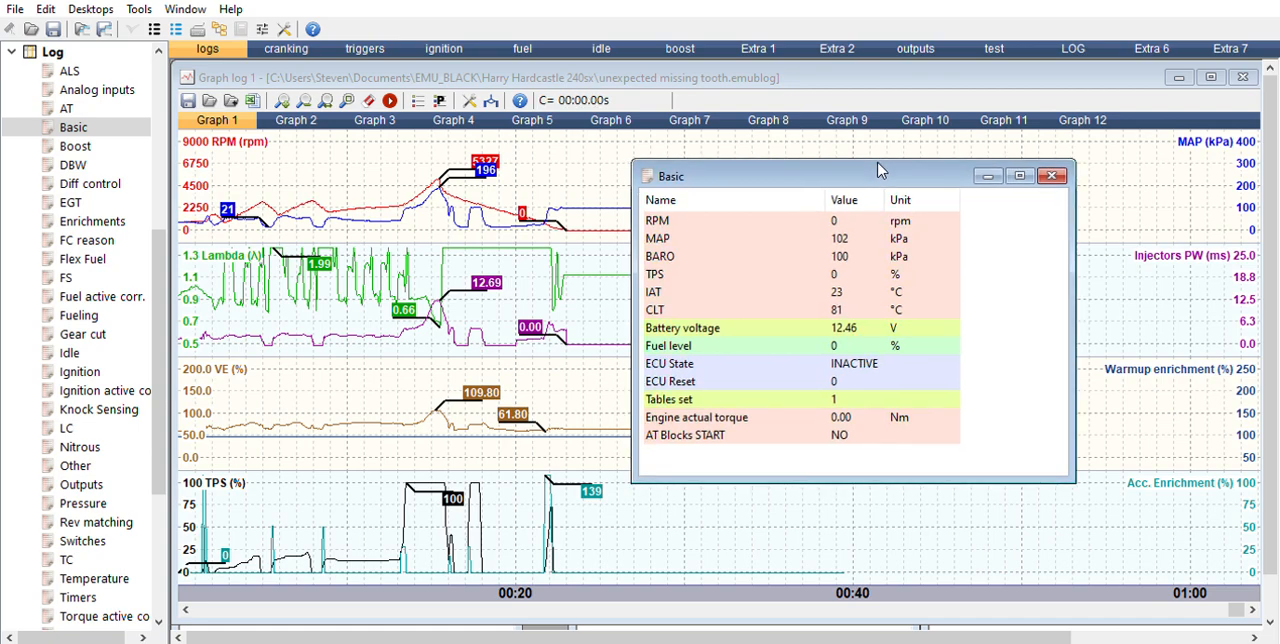
drag(468, 202, 1020, 122)
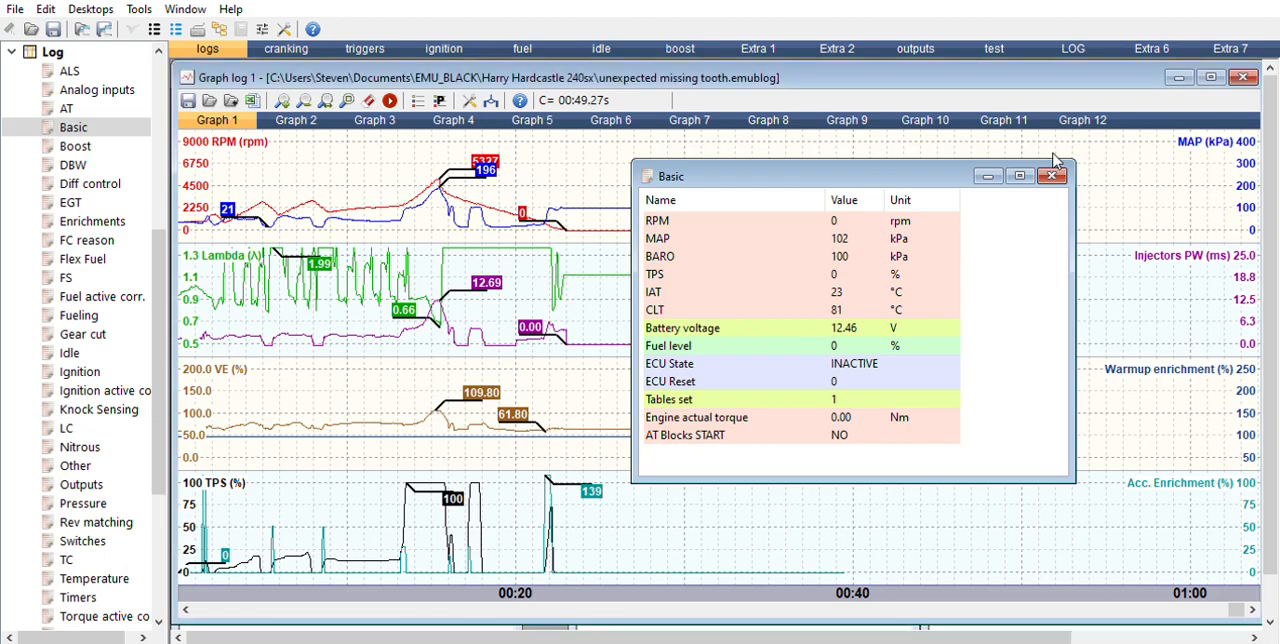
click(1051, 175)
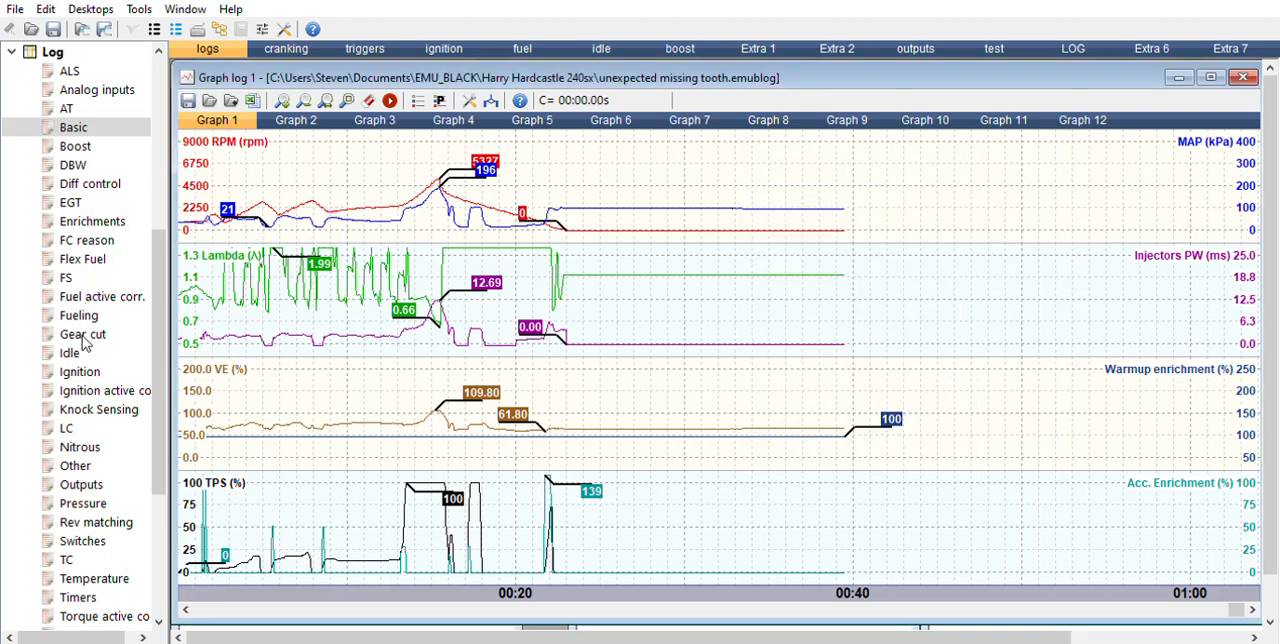
Step: Open the Ignition log window, widen it to show values and units, and place it beside the logged peaks
click(80, 371)
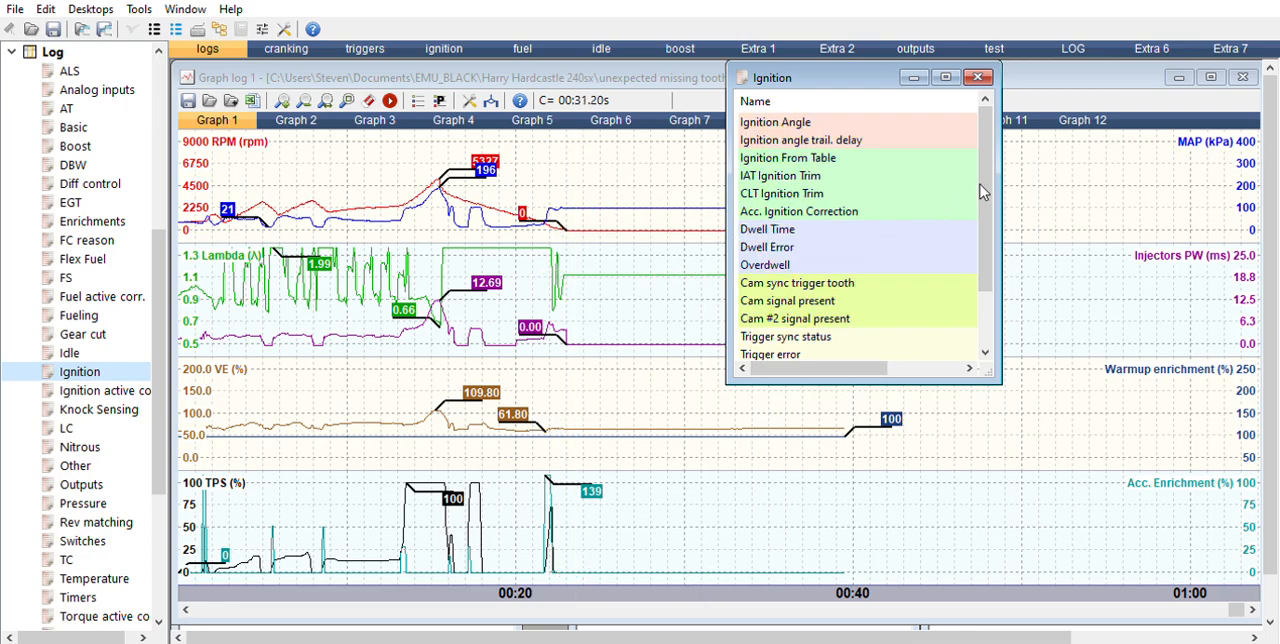
drag(1001, 185, 1168, 188)
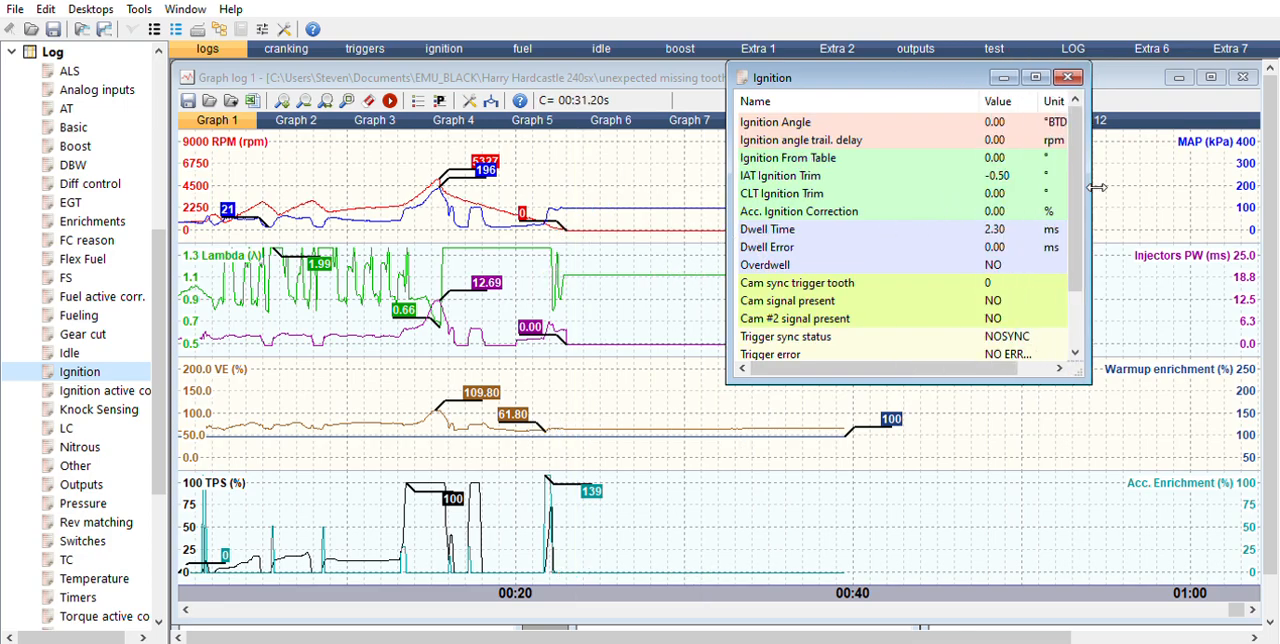
drag(950, 55, 982, 150)
drag(907, 133, 941, 132)
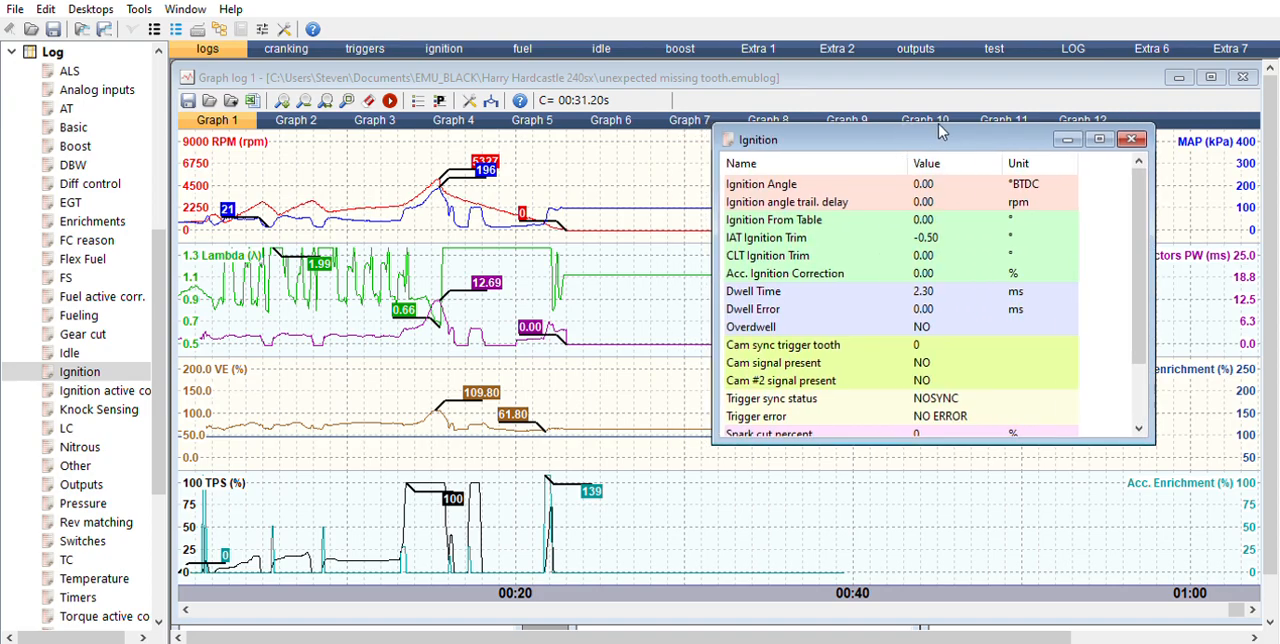
Step: Move the graph cursor to about 14.8 s, at the RPM peak, and examine the trigger sync status and trigger error
drag(518, 295, 427, 390)
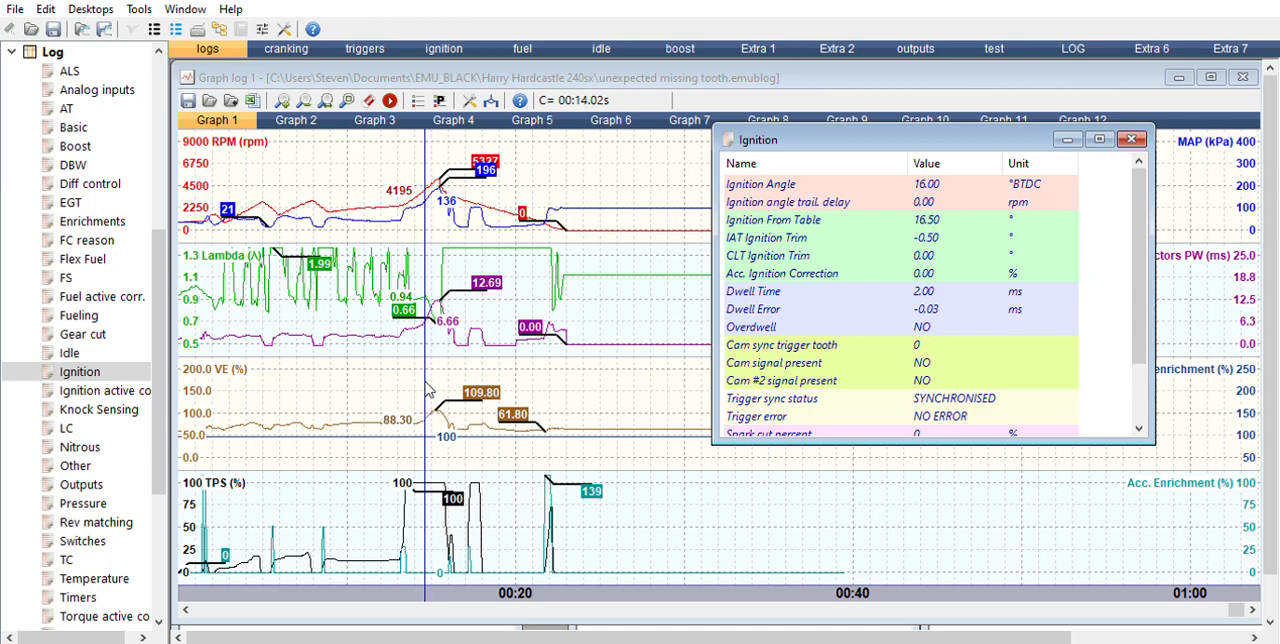
mouse_move(427, 390)
mouse_down()
mouse_move(370, 388)
mouse_move(443, 380)
mouse_up()
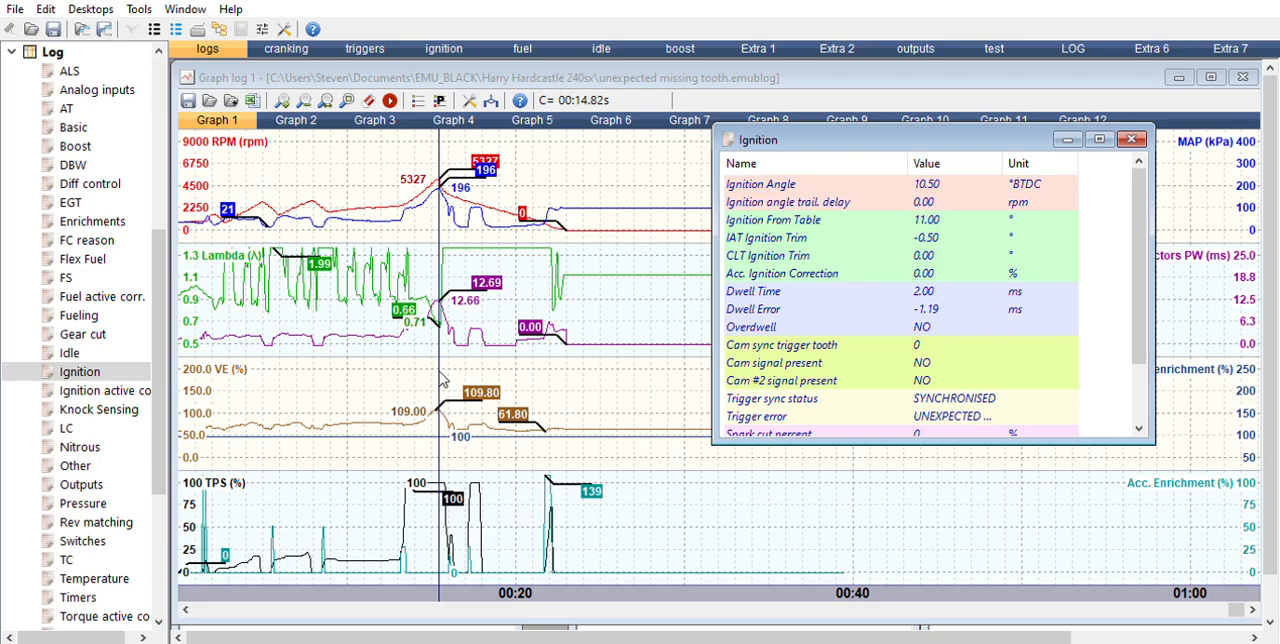
drag(443, 380, 443, 380)
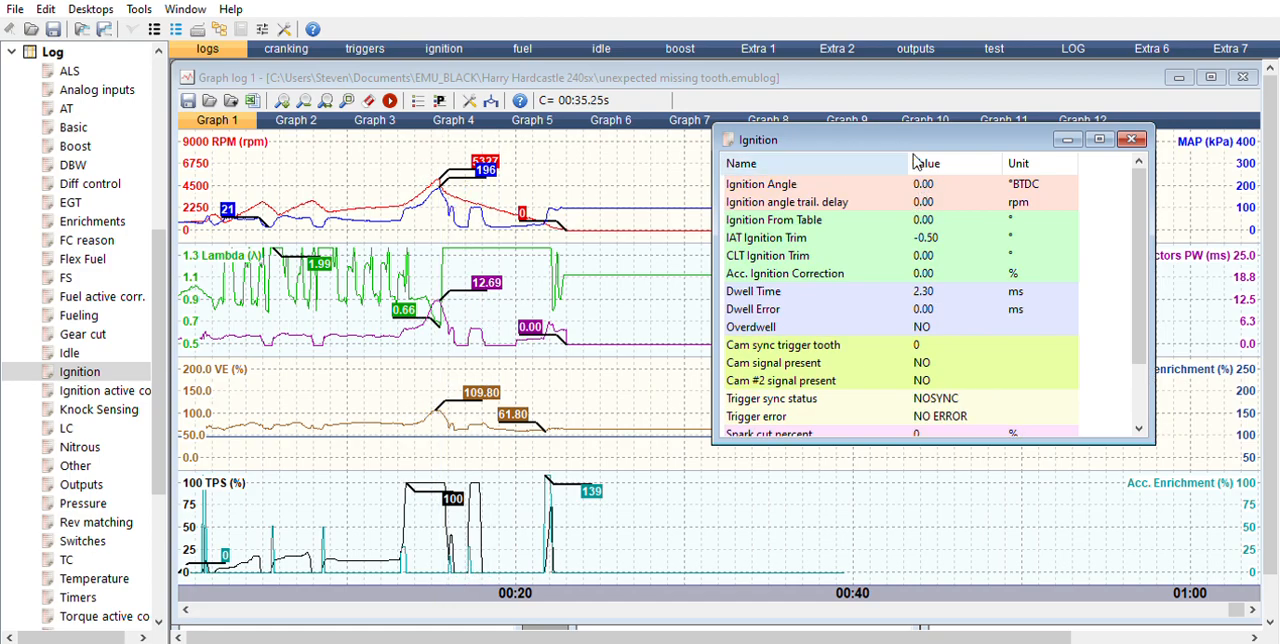
Step: Narrow the Name column and widen the Value column in the Ignition window, and re-examine the trigger error around the RPM peak
drag(916, 158, 877, 158)
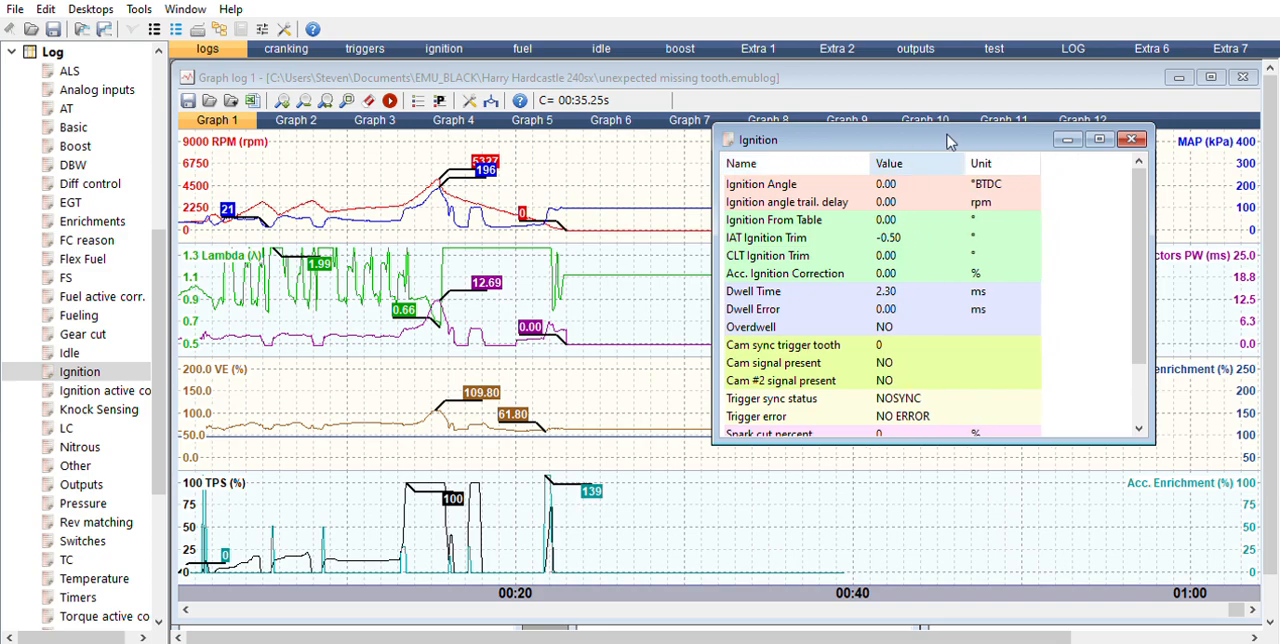
drag(972, 150, 1021, 151)
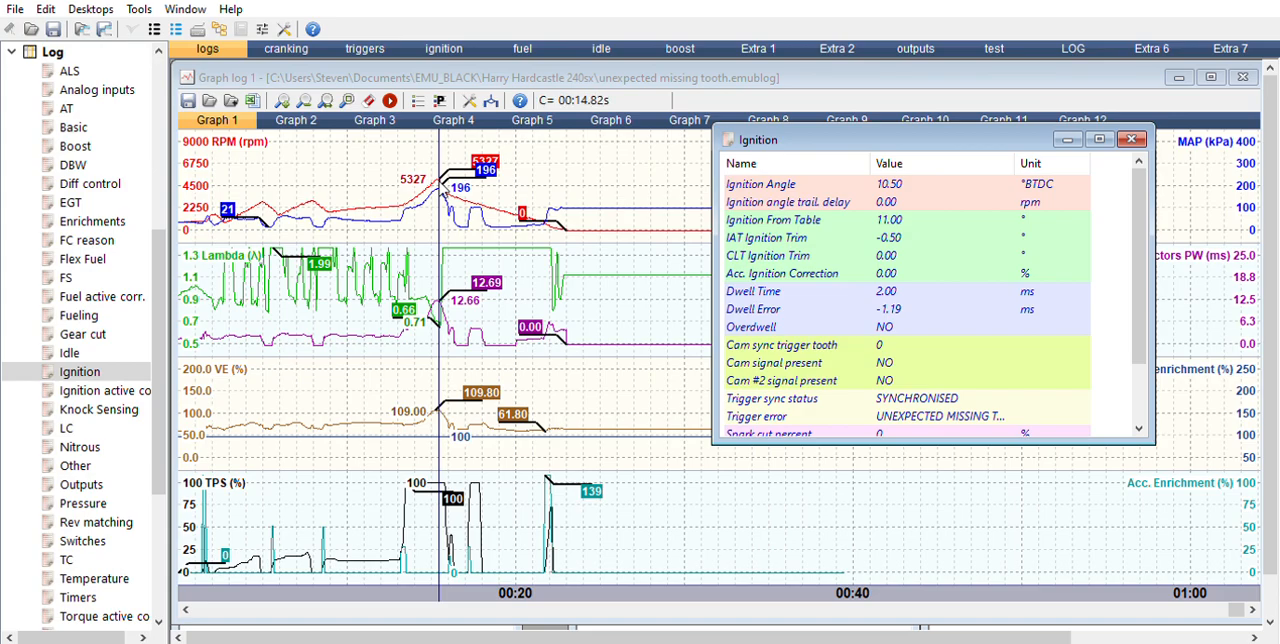
drag(438, 182, 419, 180)
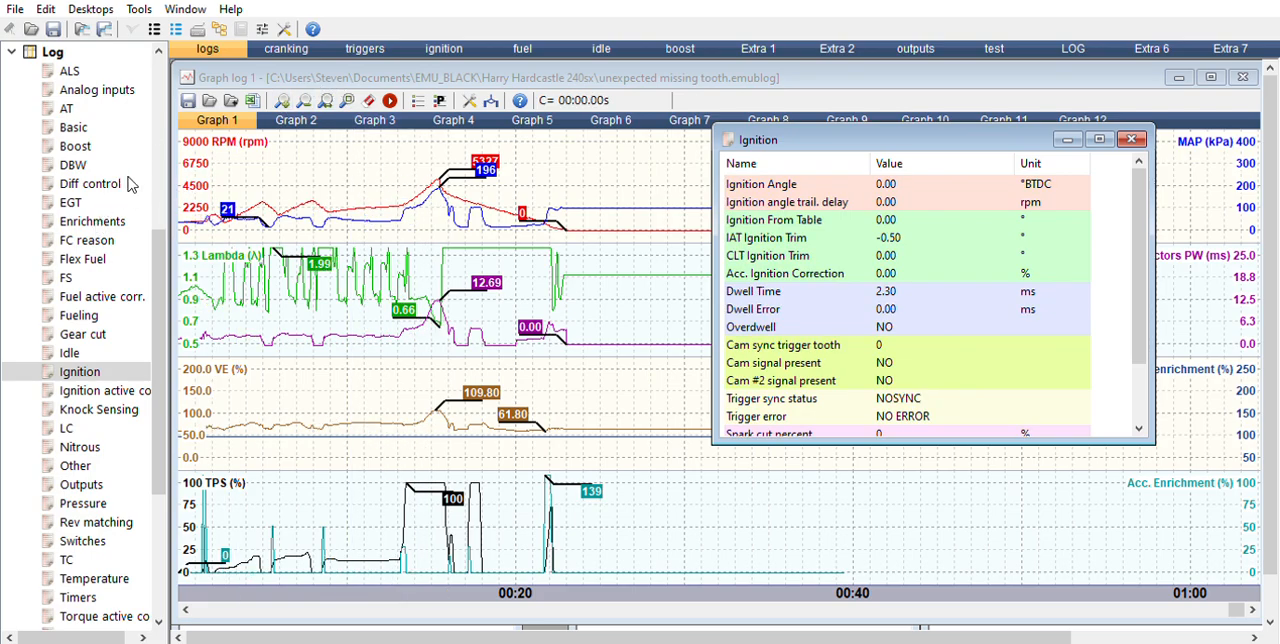
Step: Open the FC reason, ALS and Knock Sensing log windows alongside the graph
double_click(100, 240)
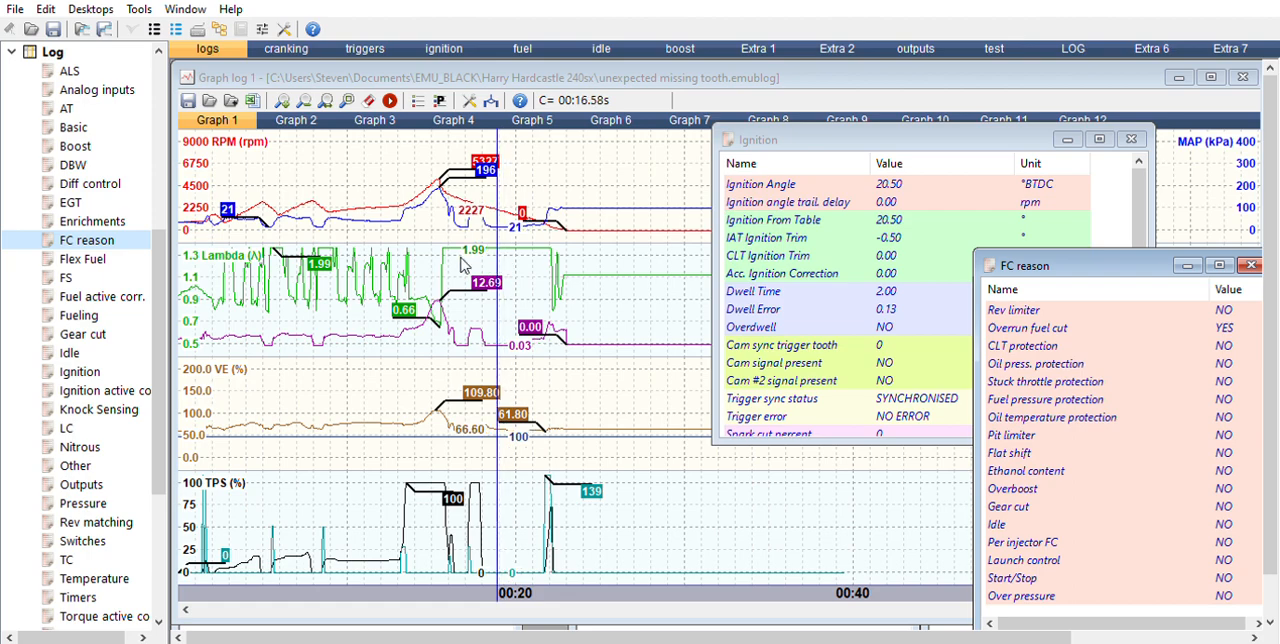
drag(158, 350, 168, 295)
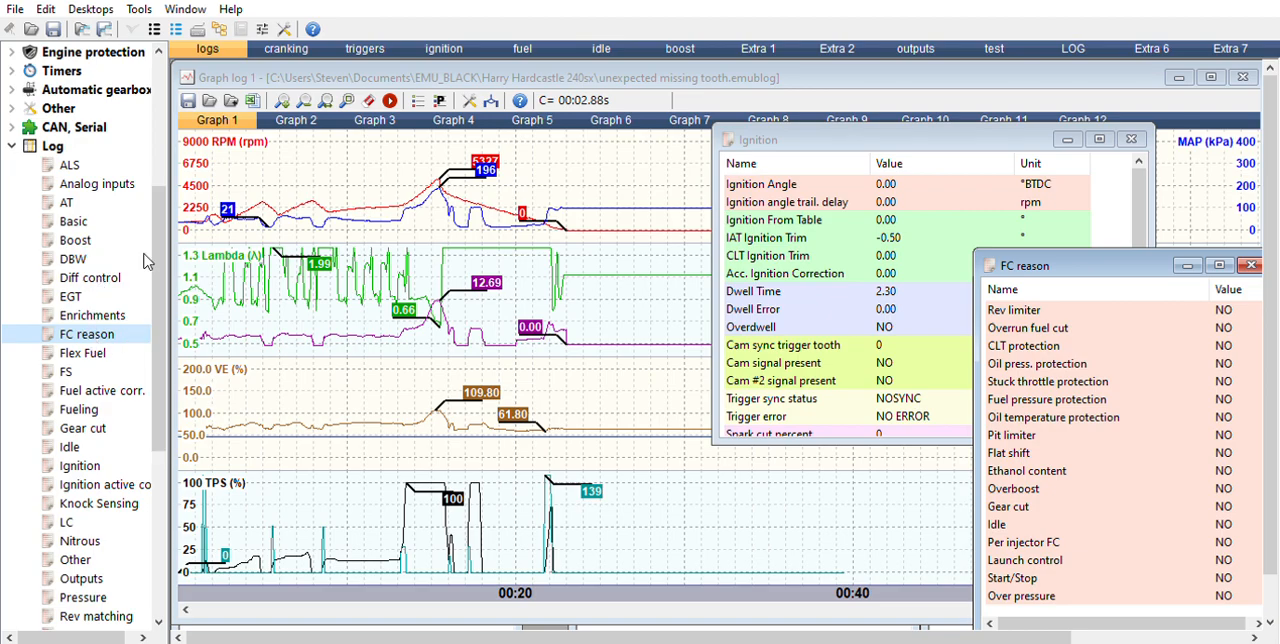
double_click(76, 158)
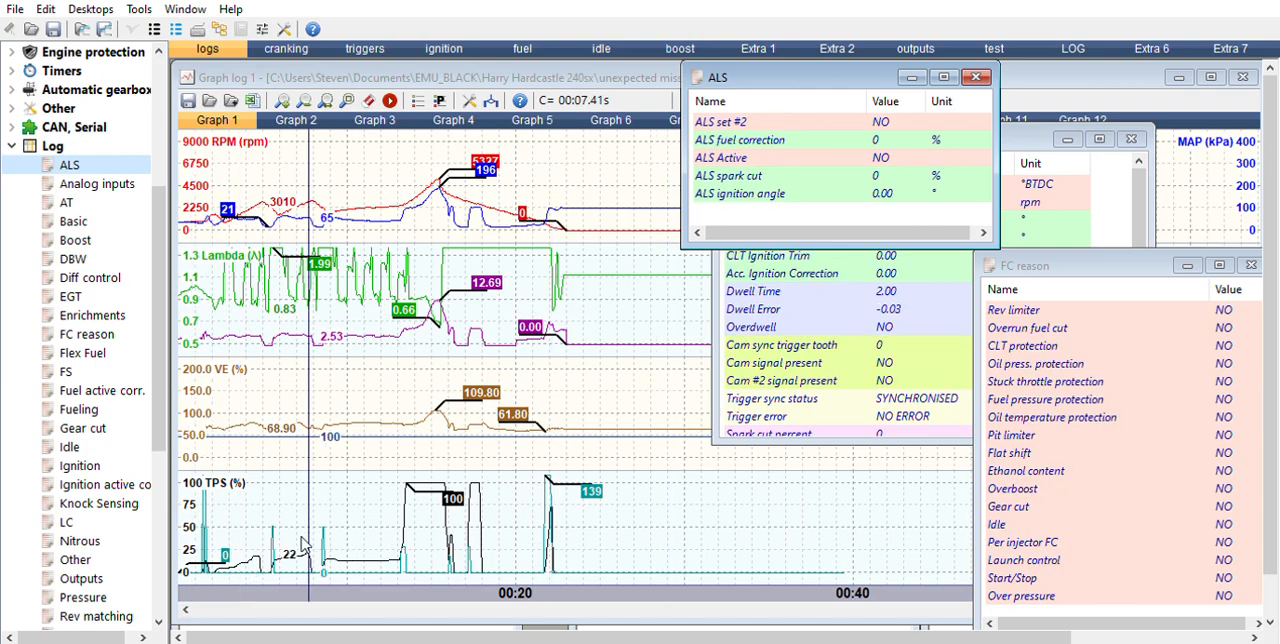
double_click(125, 503)
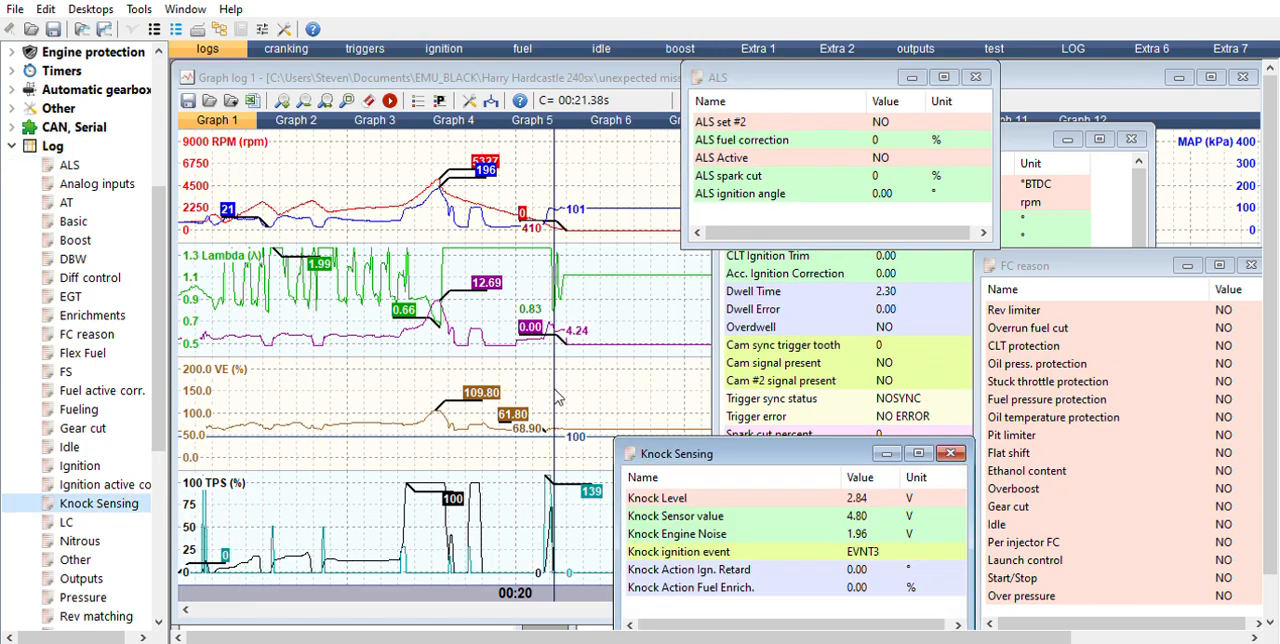
Step: Place the Knock Sensing window above the graph's lower area and examine the knock values around the throttle rise near 12.9 s
drag(720, 446, 810, 189)
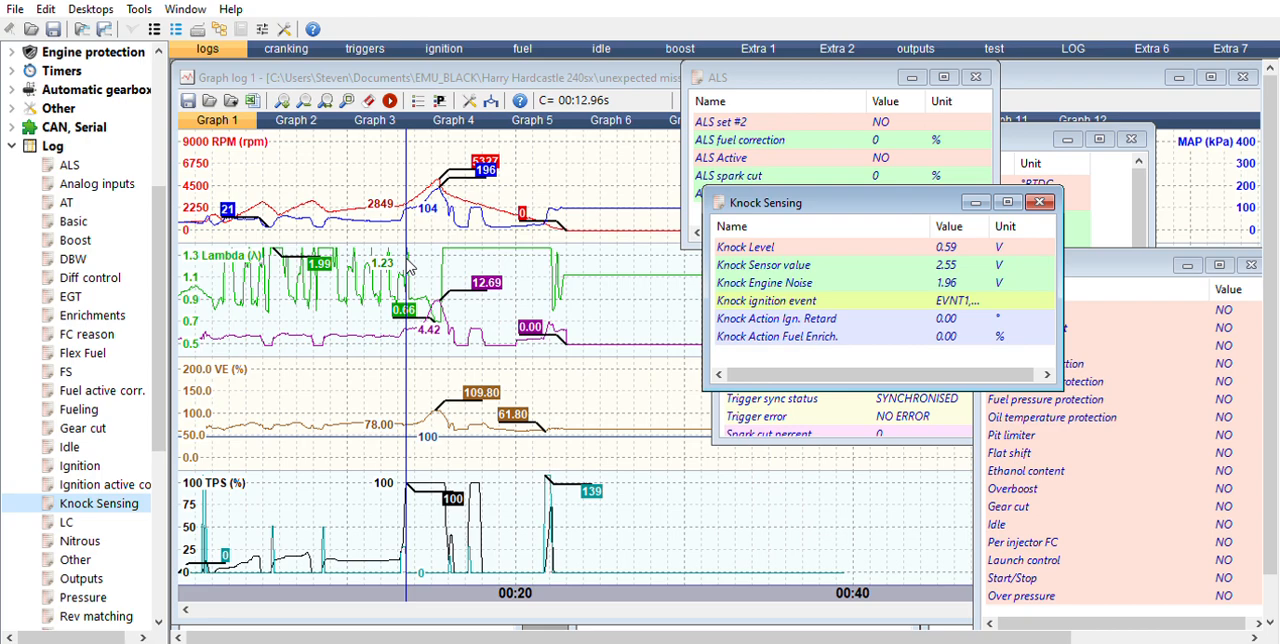
key(Left)
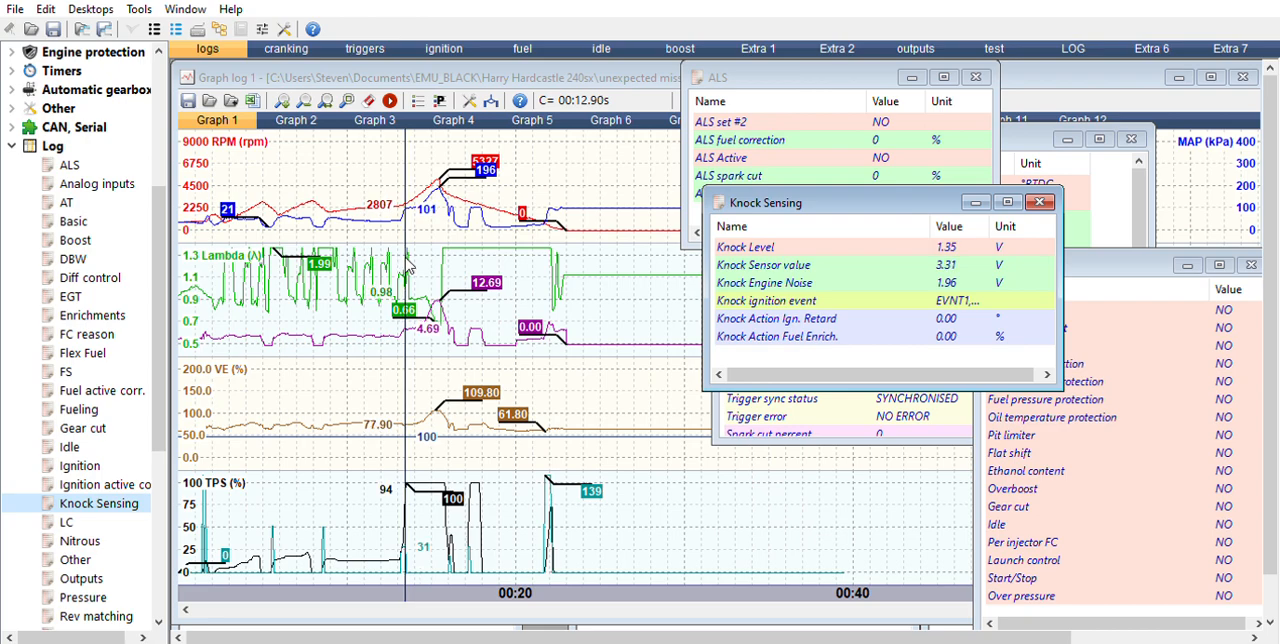
key(Left)
key(Left)
key(Left)
key(Left)
key(Left)
key(Left)
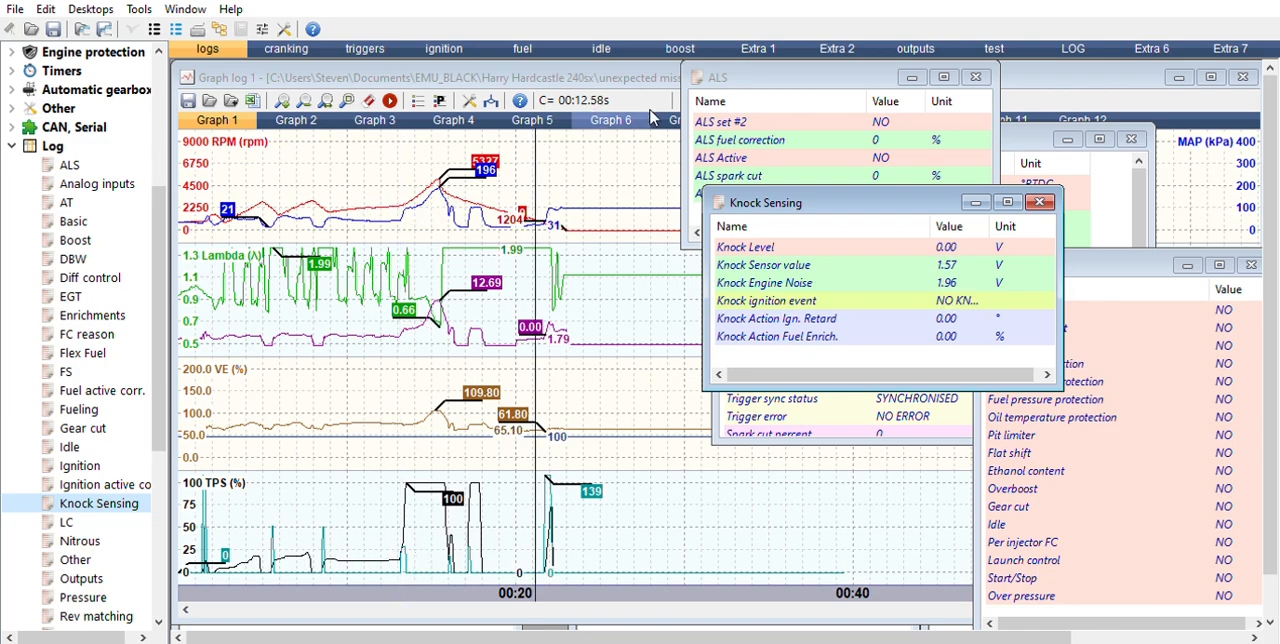
Step: Close the Ignition log window and open the Basic log window, placed clear of the logged traces
click(842, 412)
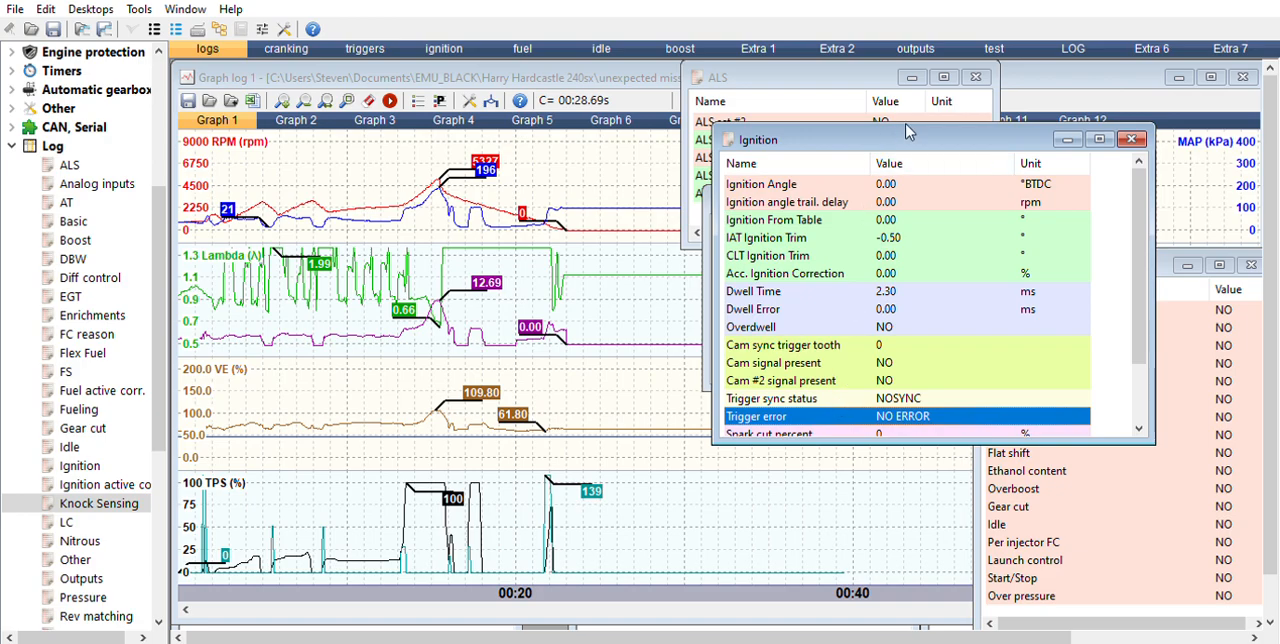
click(1133, 140)
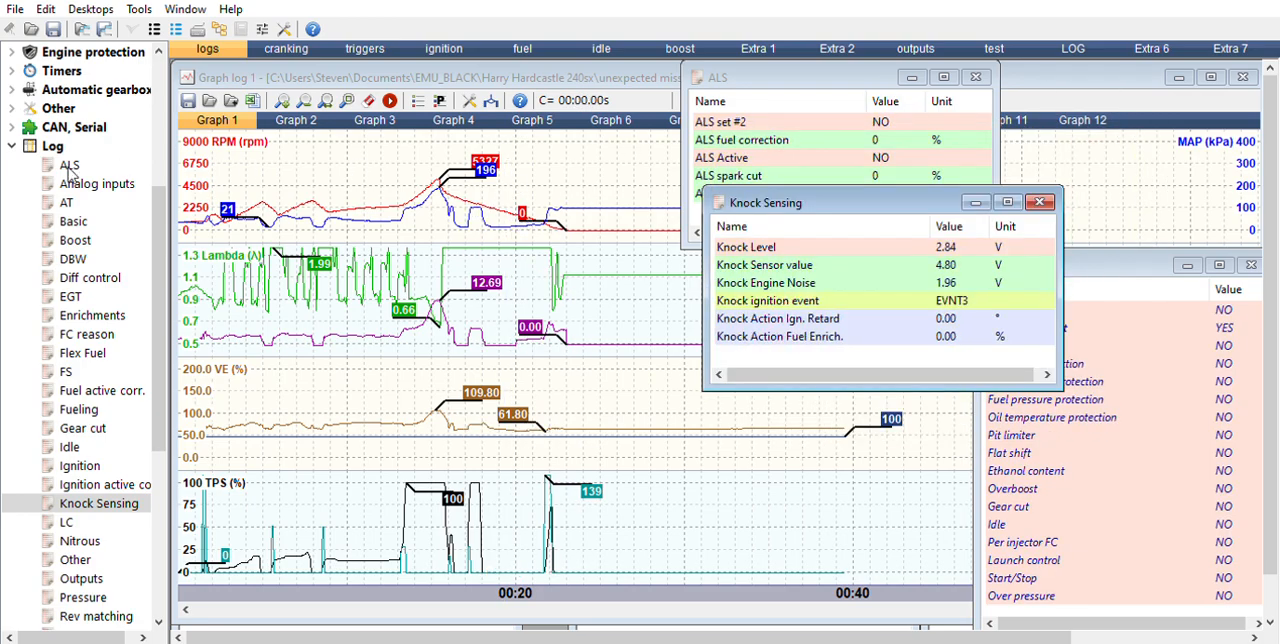
double_click(73, 221)
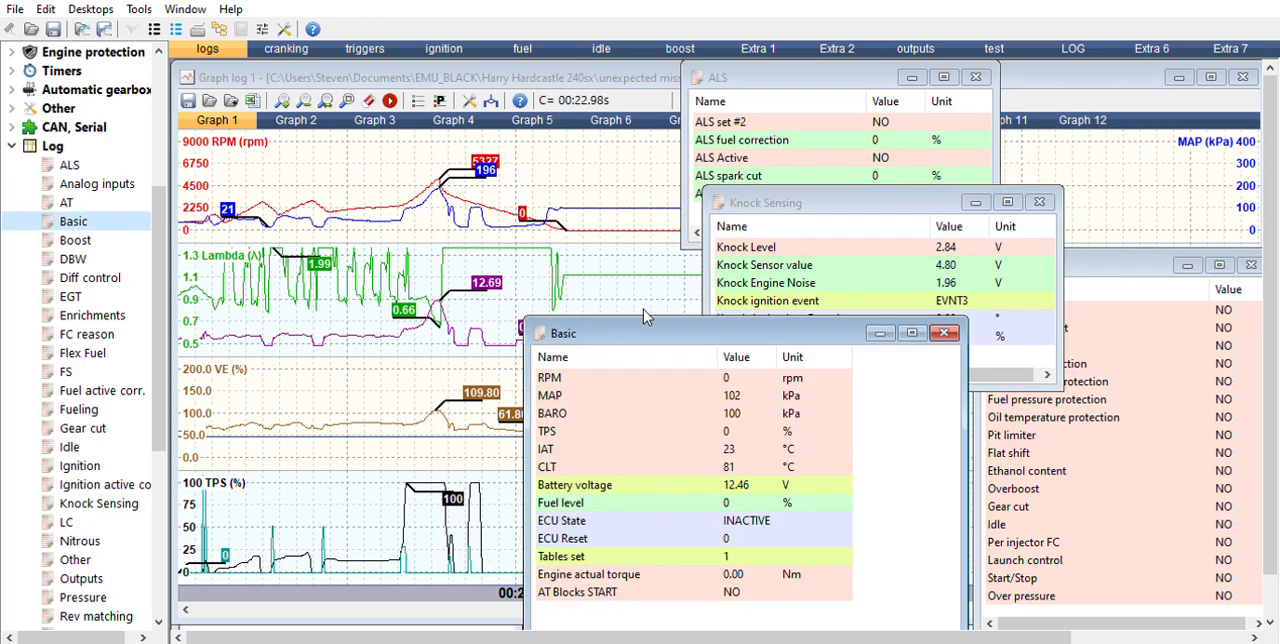
drag(643, 309, 827, 355)
Step: Move the graph cursor through about 12.7 to 12.9 s and compare the Basic and Knock Sensing values as the throttle opens
drag(636, 343, 405, 337)
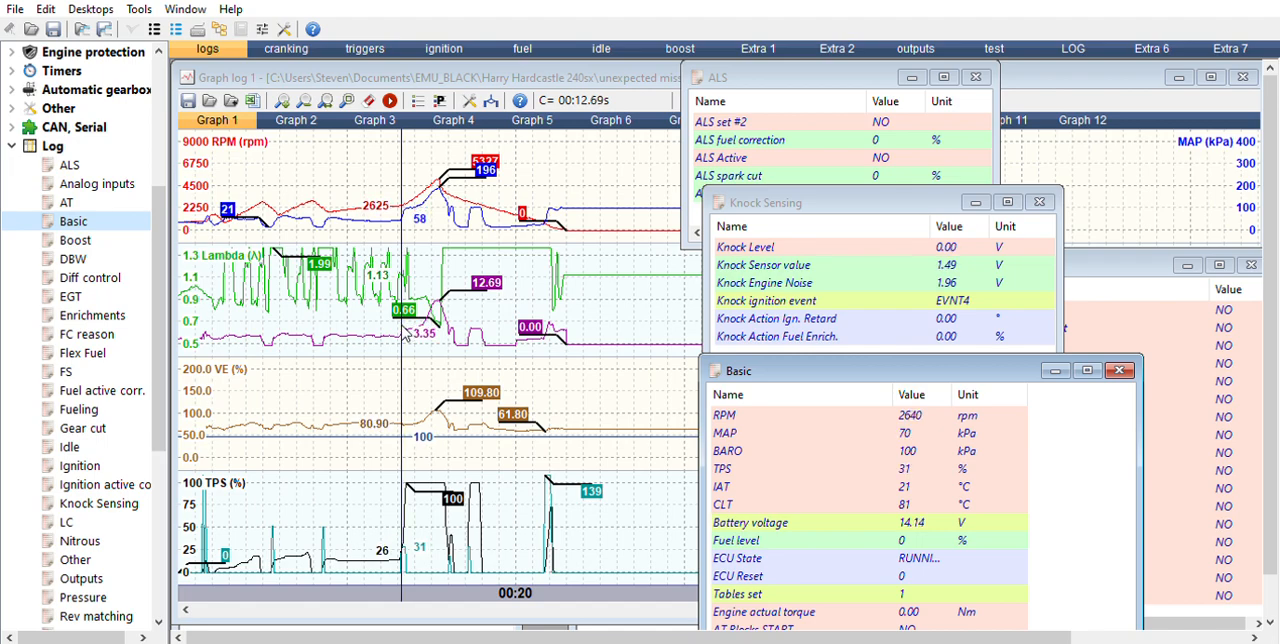
drag(405, 337, 409, 334)
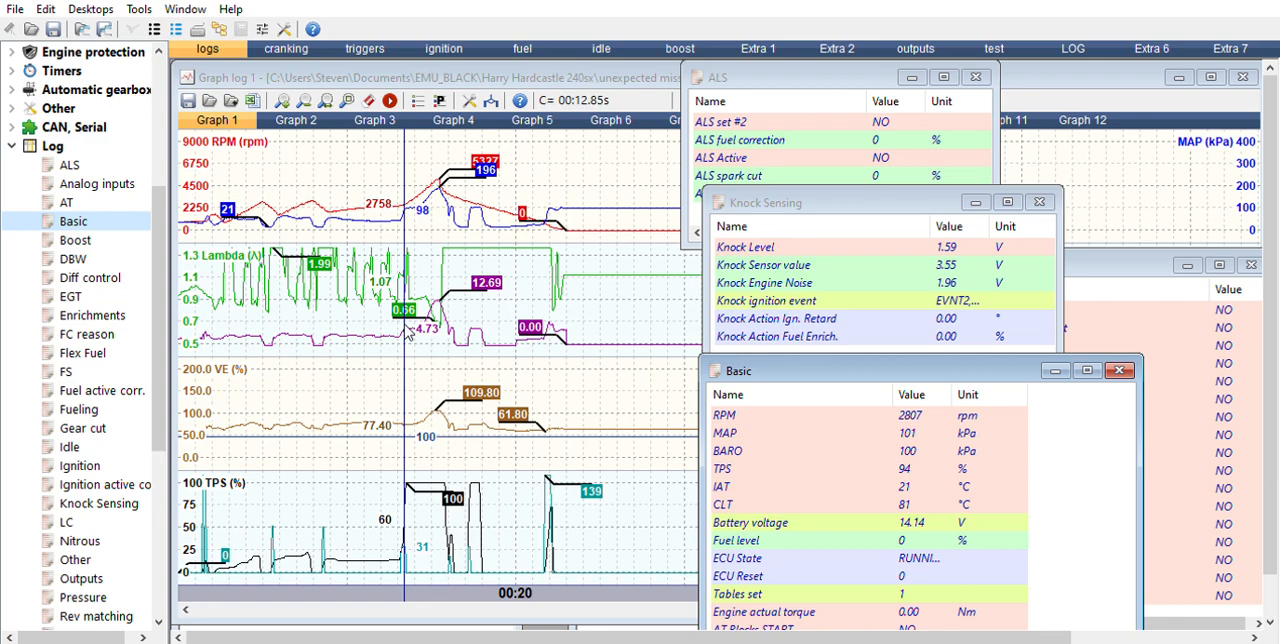
drag(406, 327, 407, 333)
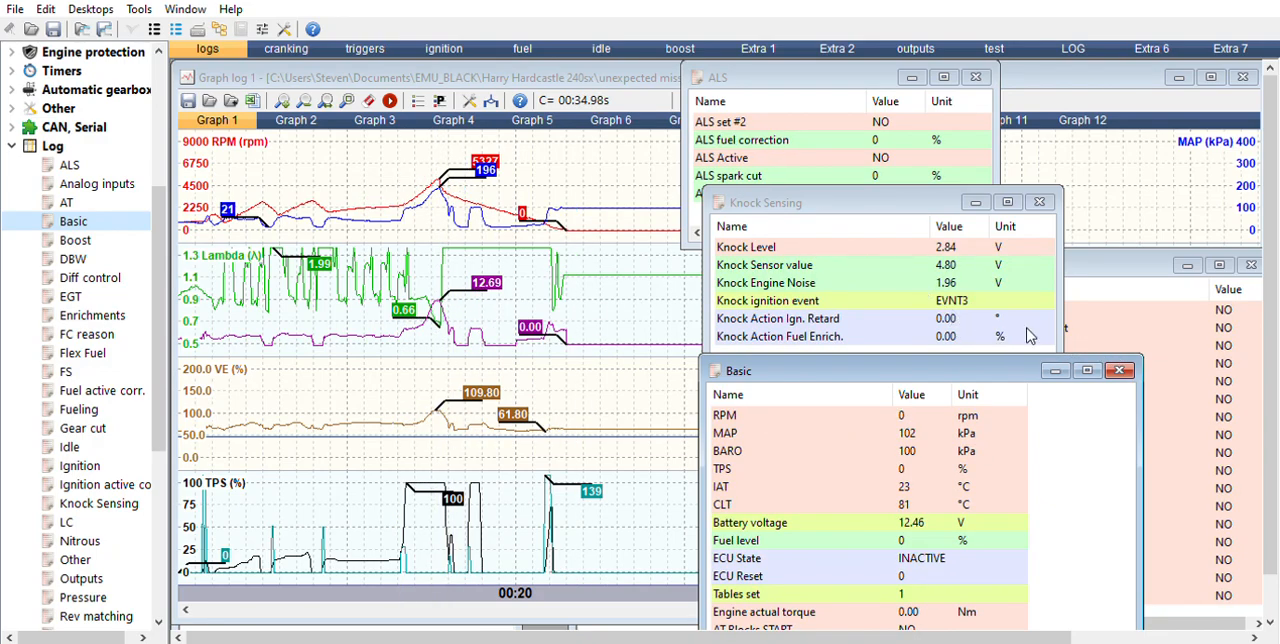
Step: Close the Basic, Knock Sensing and ALS log windows
click(1120, 370)
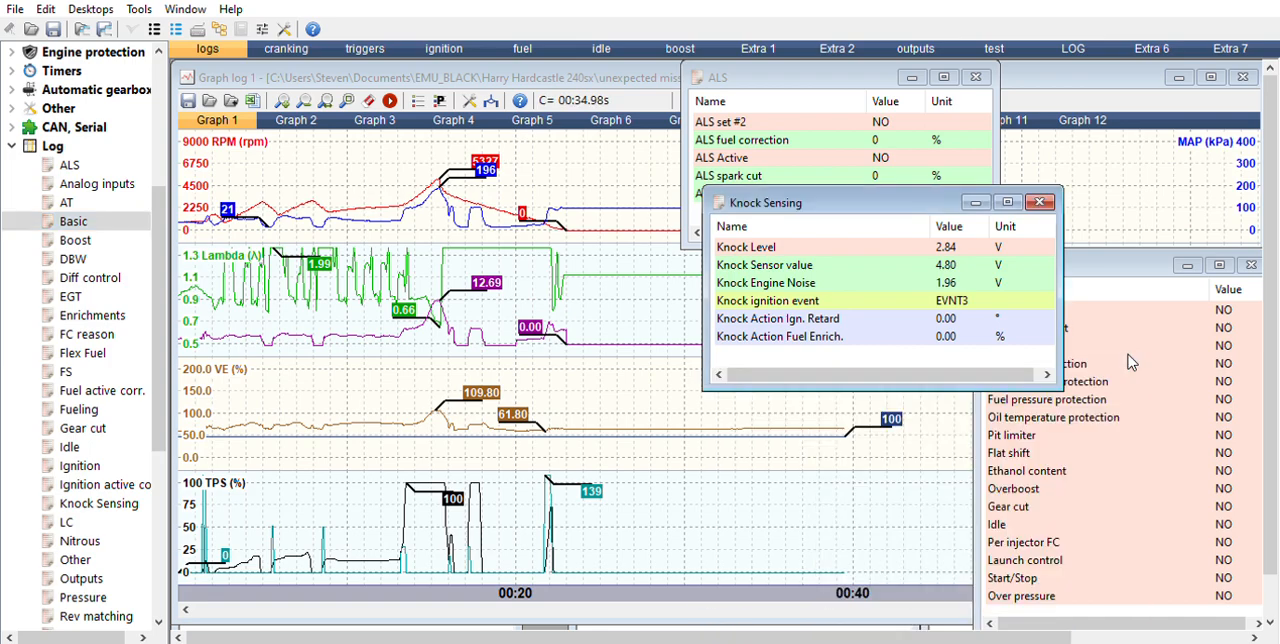
click(1040, 202)
click(976, 77)
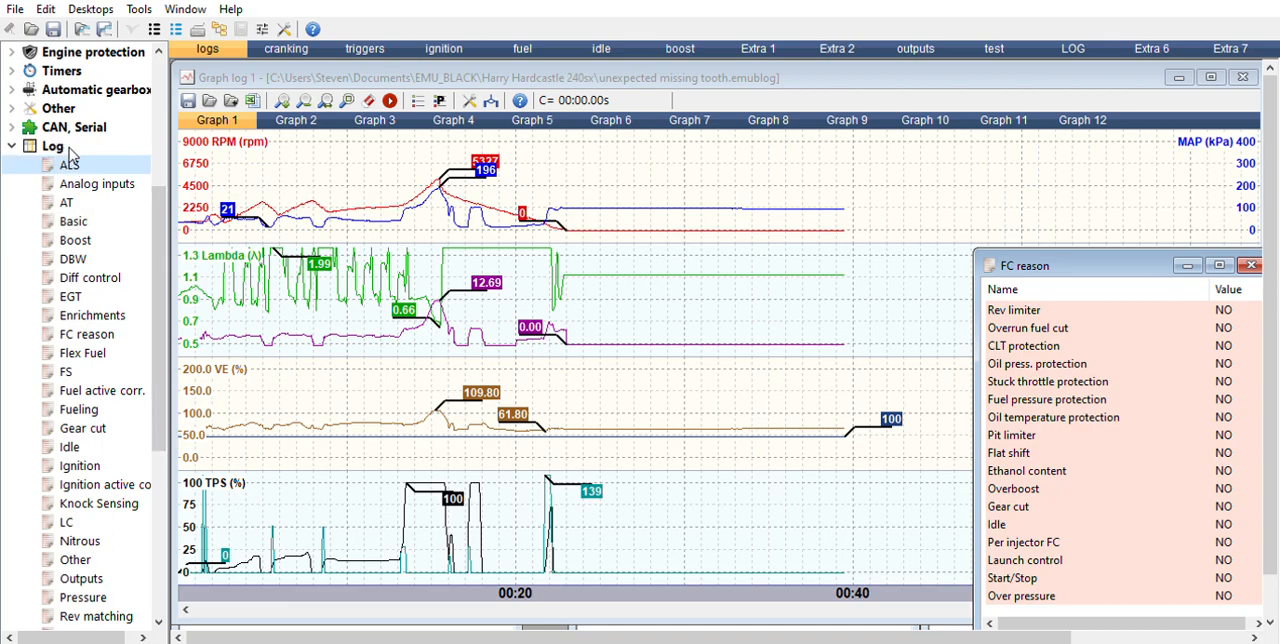
Step: Open the Analog inputs log window and close the FC reason window
double_click(90, 184)
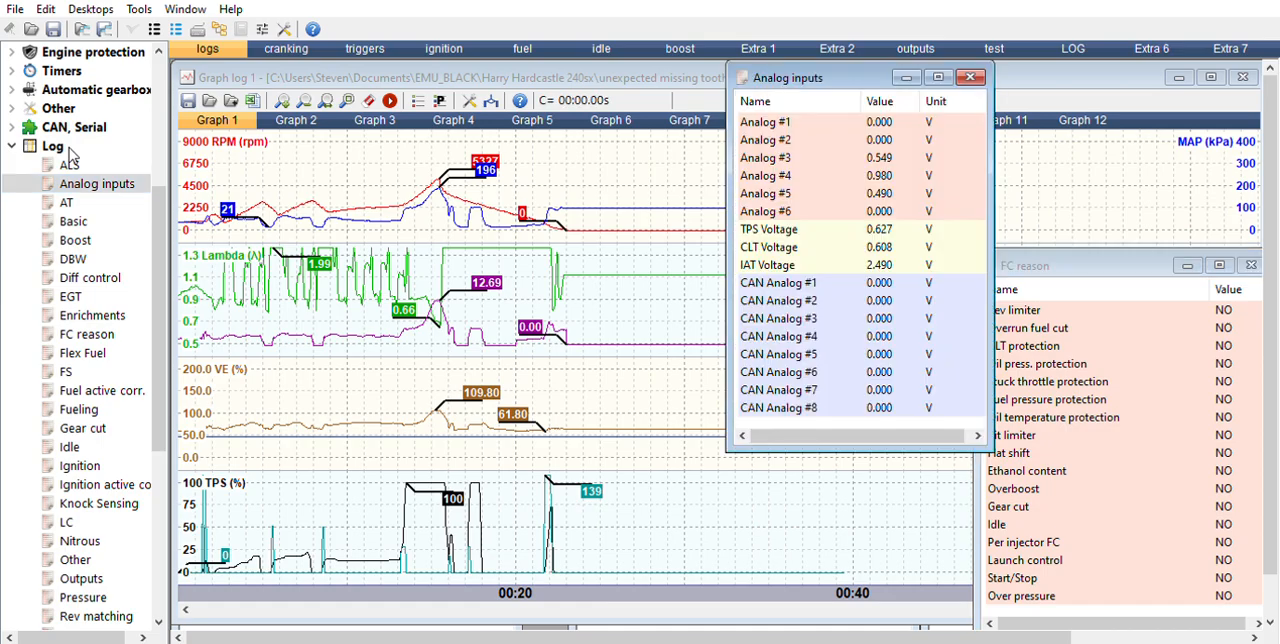
click(622, 140)
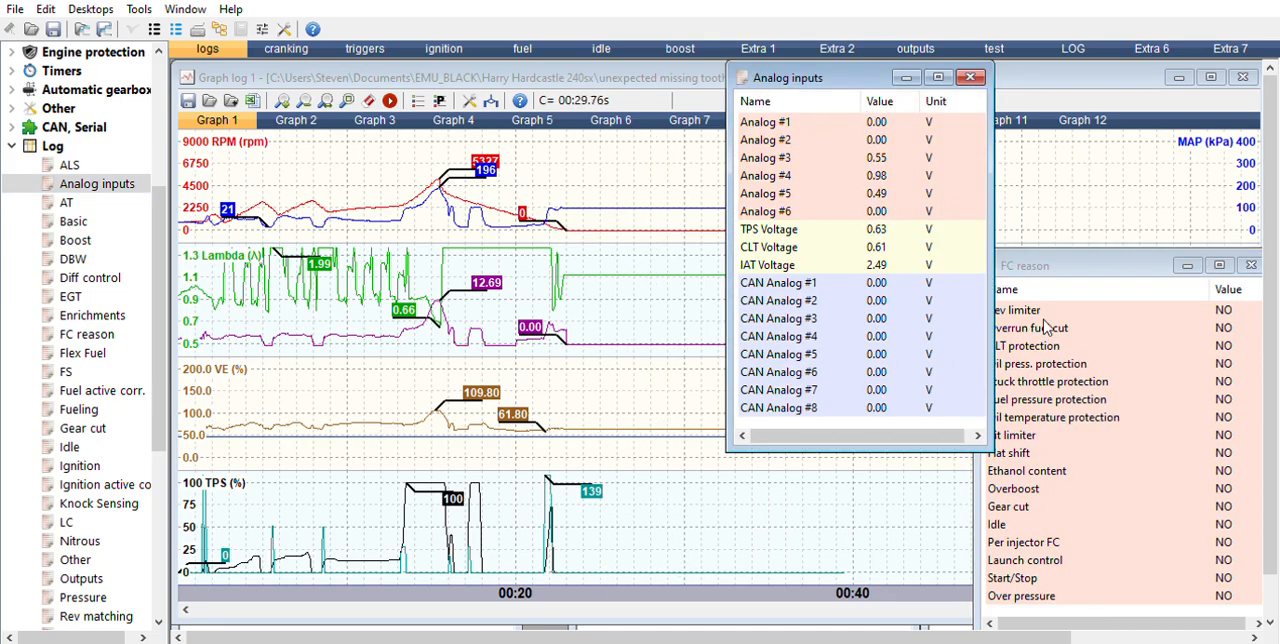
click(1251, 265)
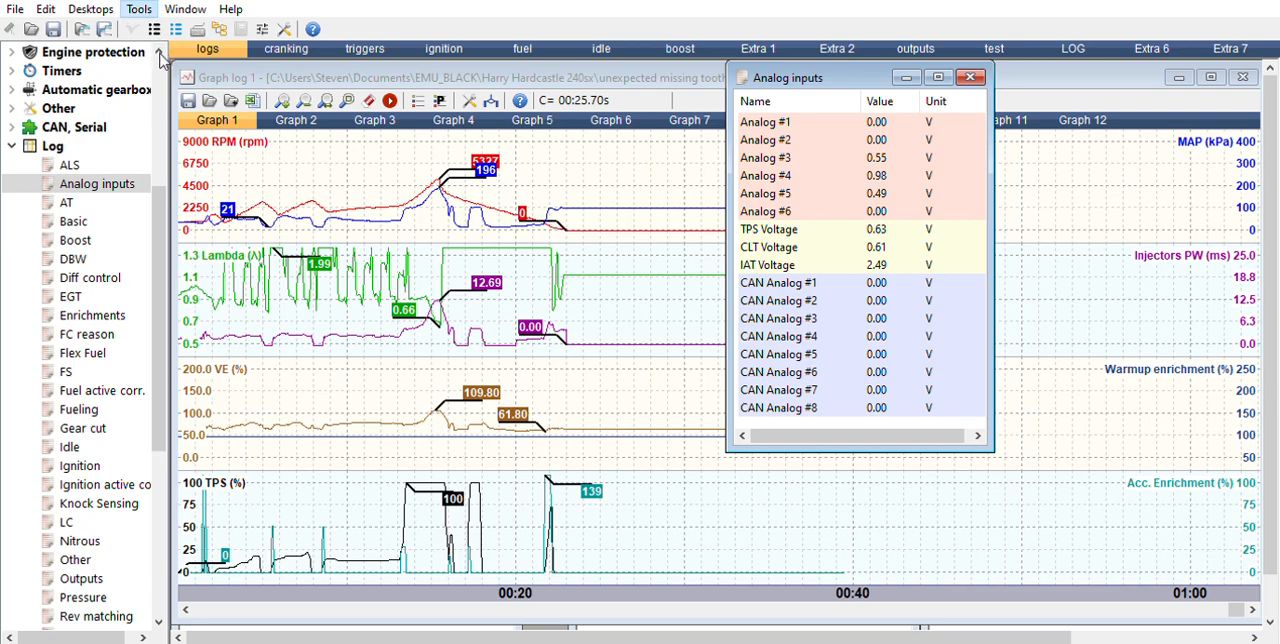
Step: Open the Switches log window beside the Analog inputs window and select Switch #1
click(160, 58)
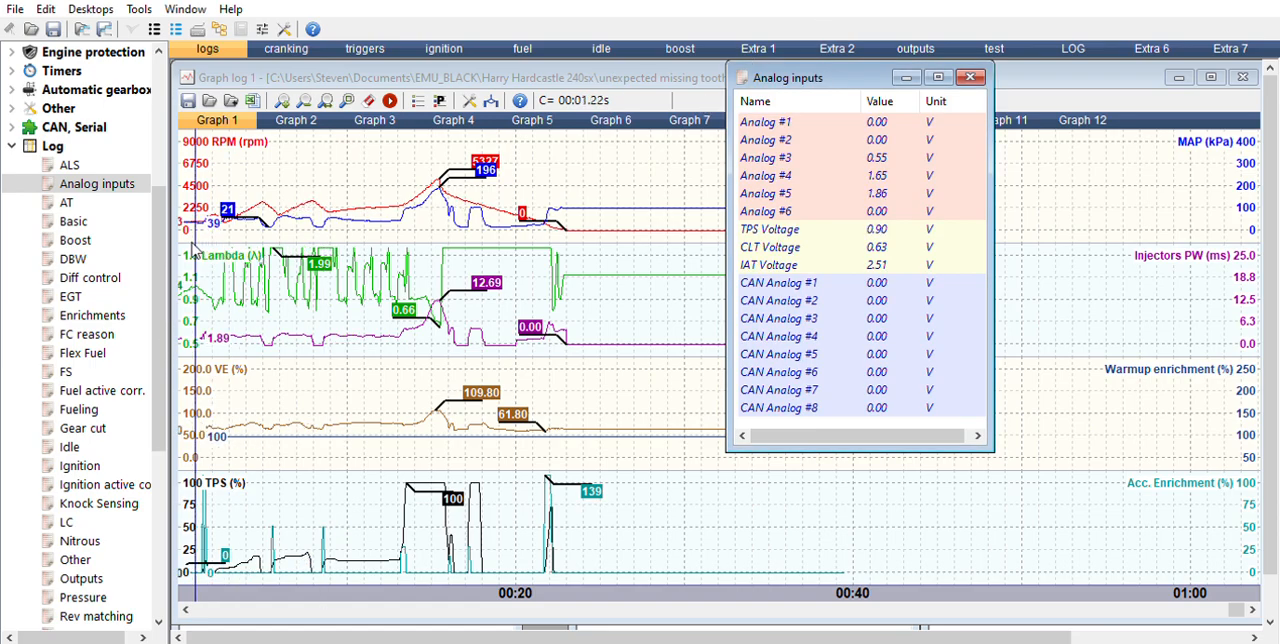
drag(159, 244, 178, 418)
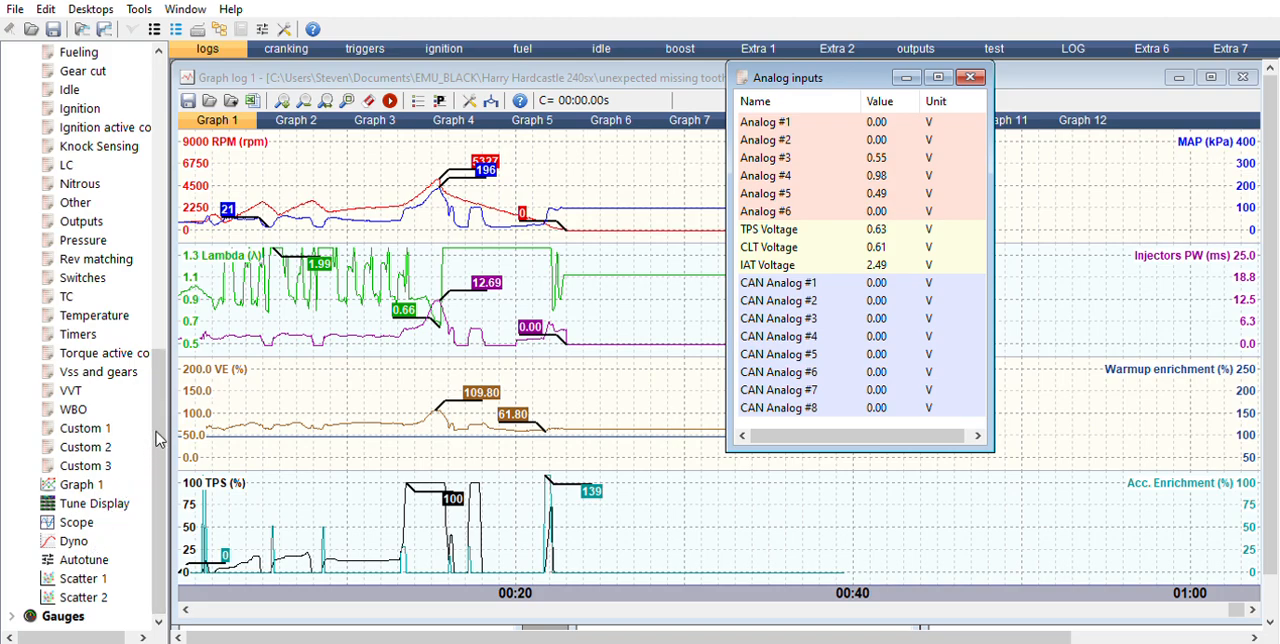
drag(157, 446, 158, 432)
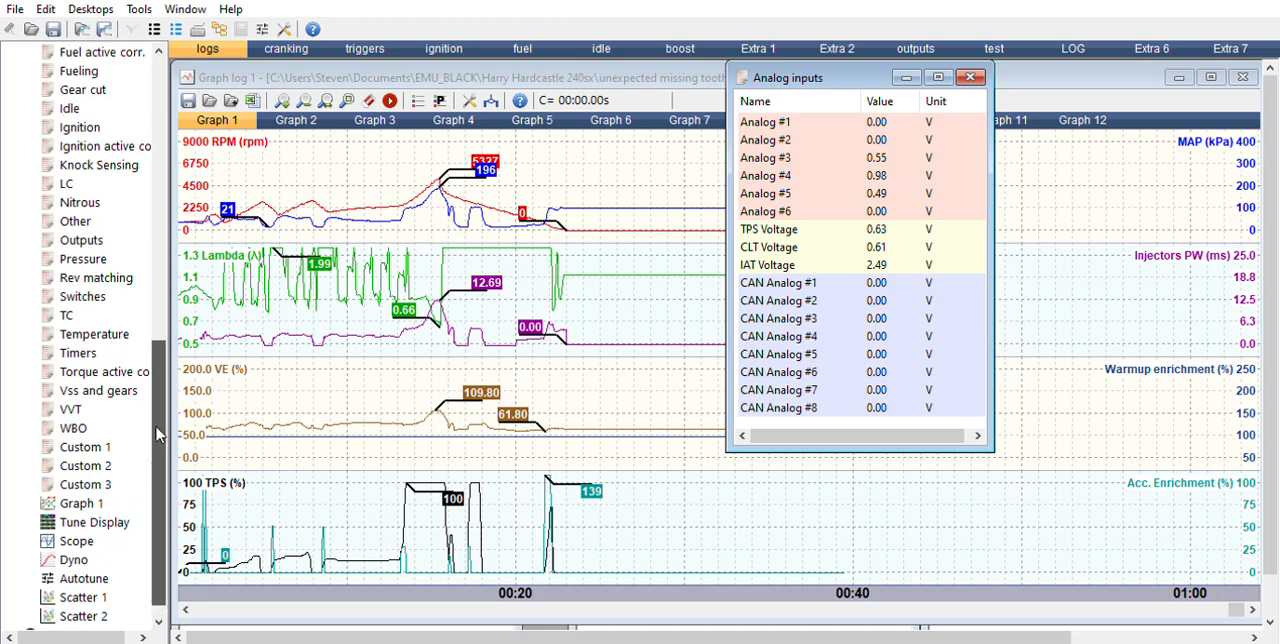
double_click(104, 290)
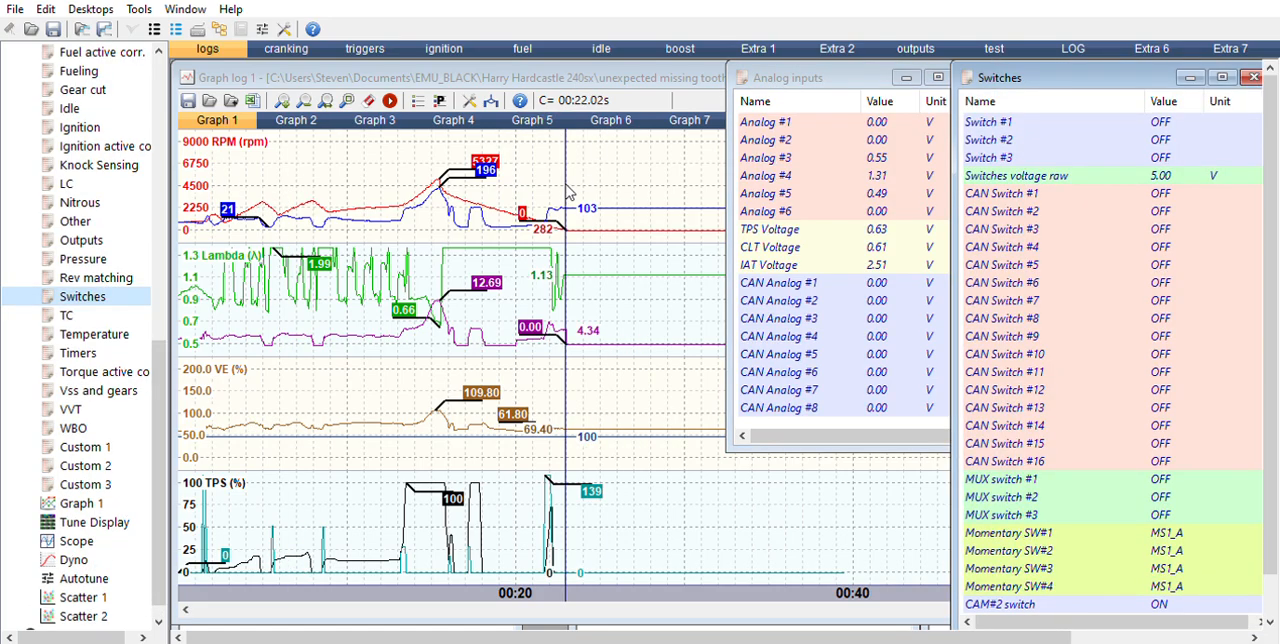
click(1005, 120)
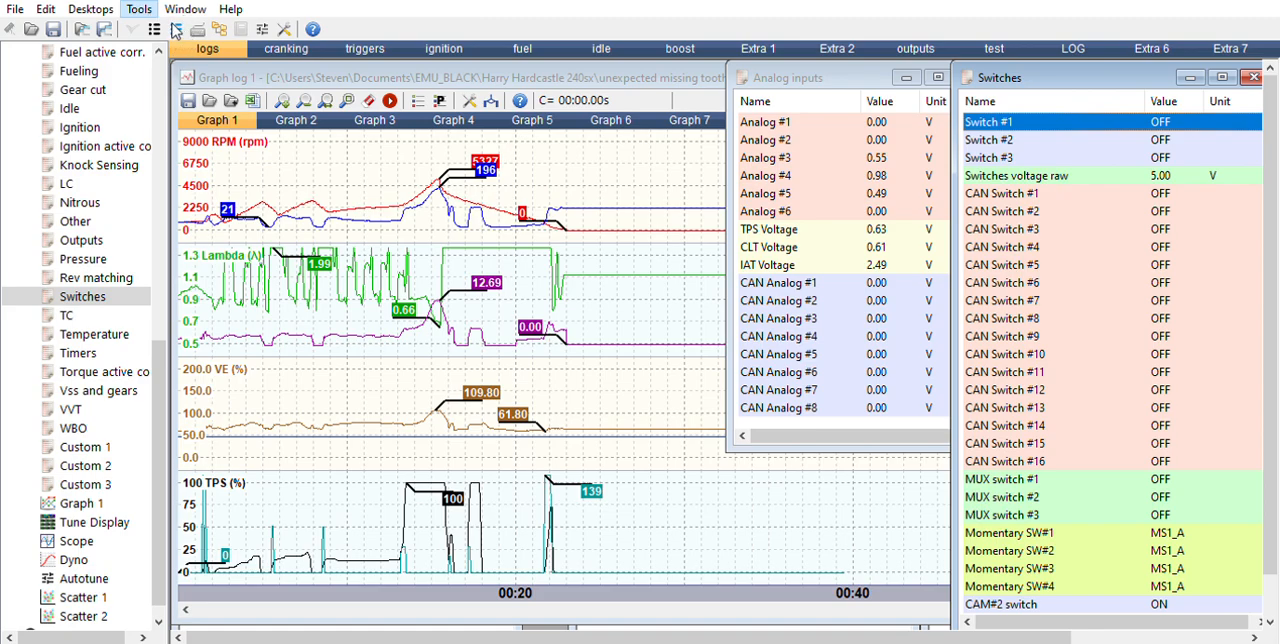
Step: Open the Outputs log window and examine the output states, including the fuel pump and coolant fan, along the log
click(182, 46)
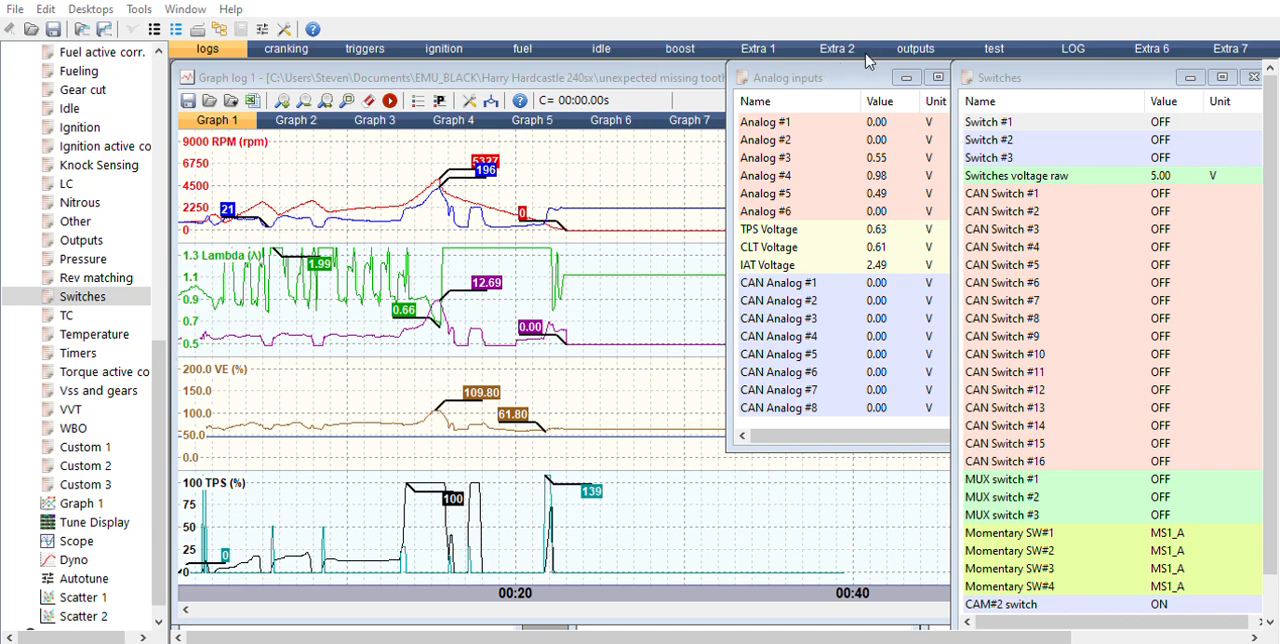
click(270, 375)
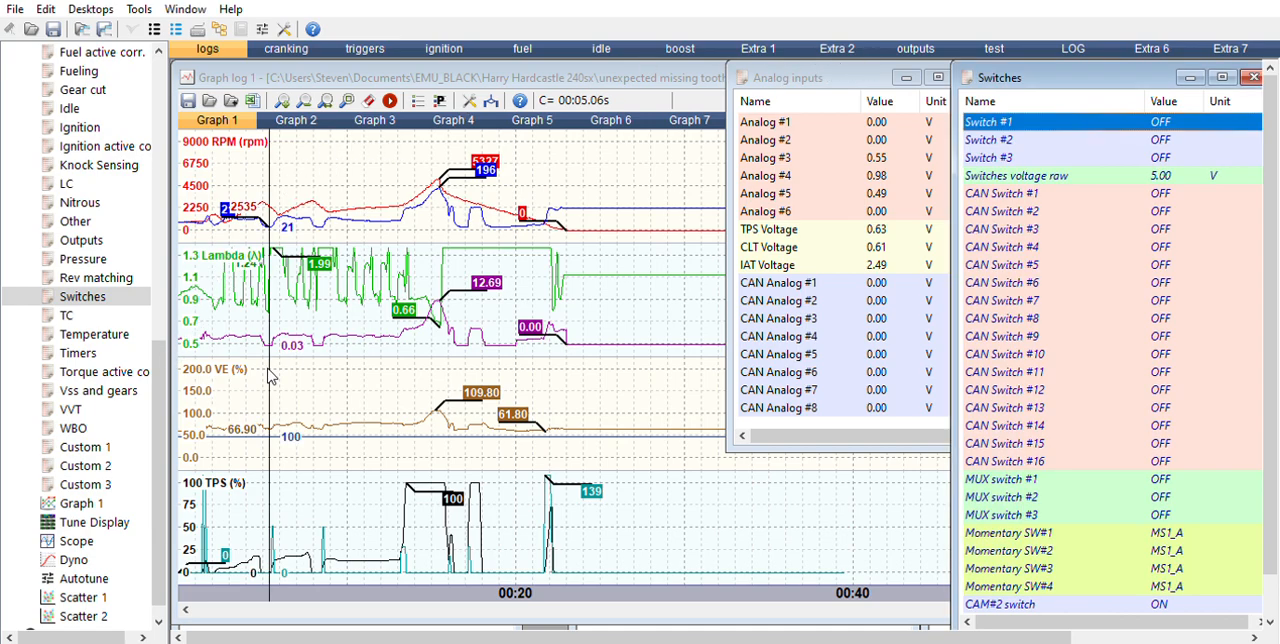
double_click(98, 240)
drag(485, 440, 460, 467)
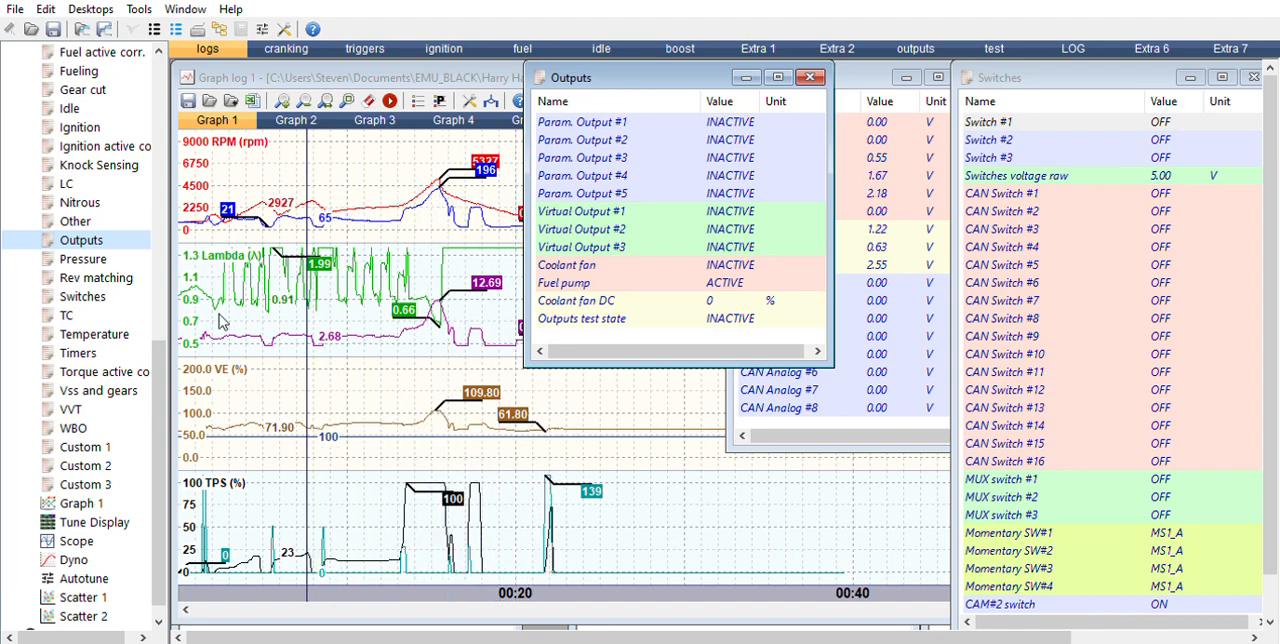
drag(160, 350, 160, 188)
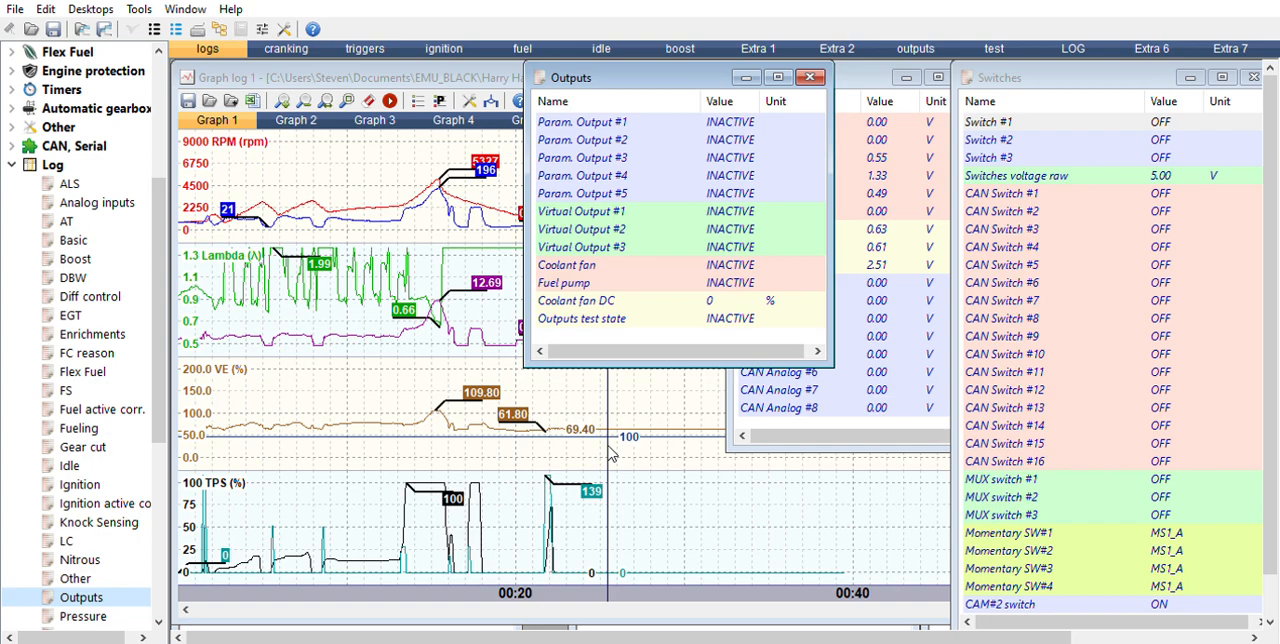
Step: Close the Outputs log window and move the graph cursor to the RPM peak at about 14.8 s
click(810, 77)
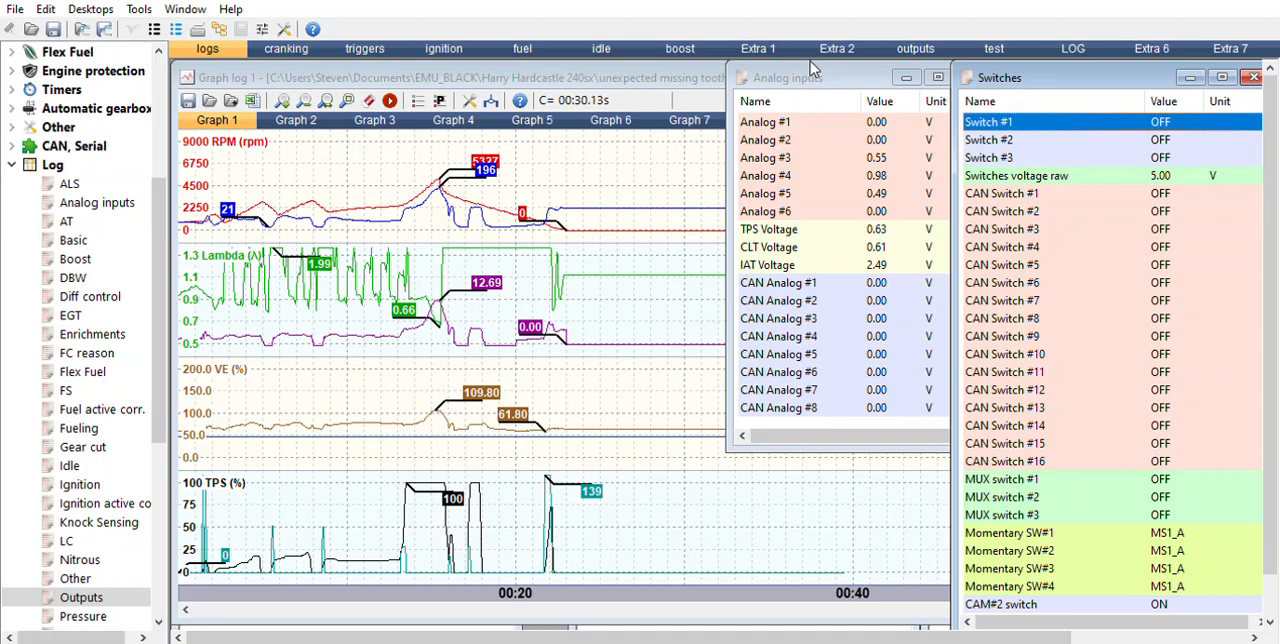
mouse_move(452, 400)
mouse_down()
mouse_move(470, 402)
mouse_move(352, 415)
mouse_move(460, 390)
mouse_move(515, 395)
mouse_move(441, 402)
mouse_up()
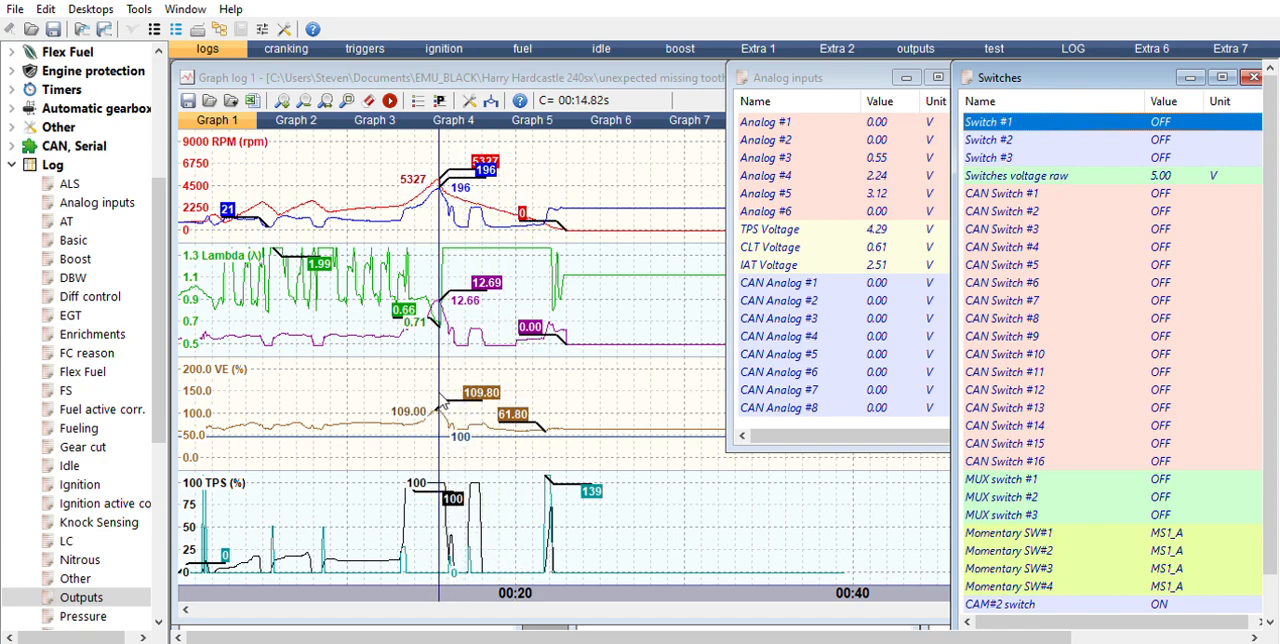